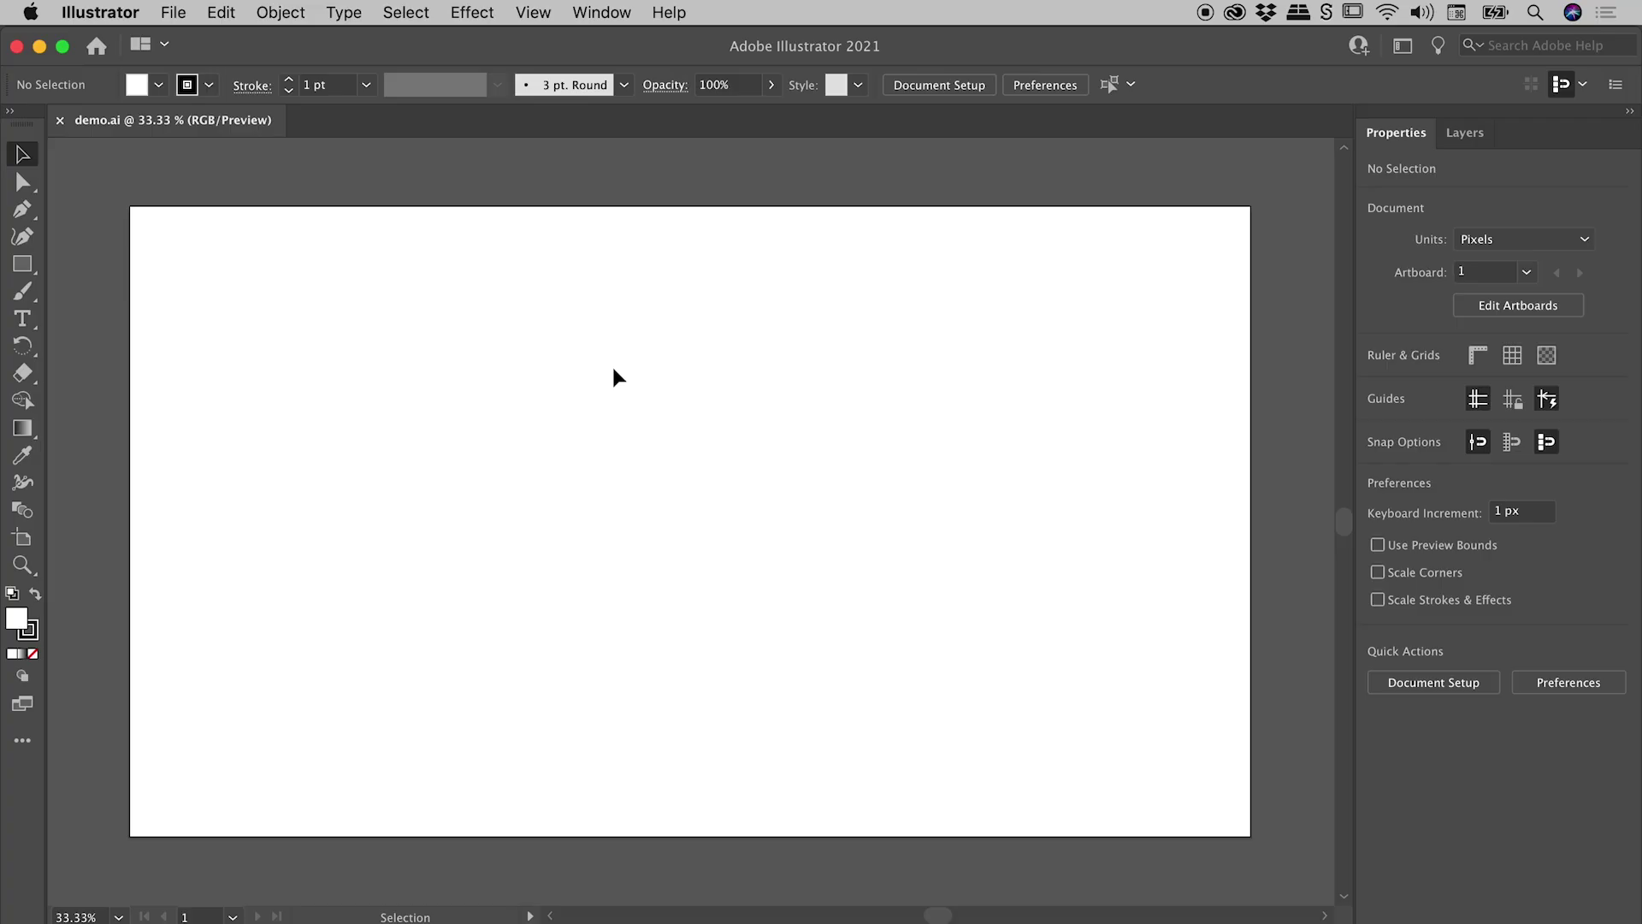
- Toggle the transparency grid on and off, then draw a 1920 × 1080 px artboard-sized rectangle
{"action": "left_click", "coordinate": [544, 15]}
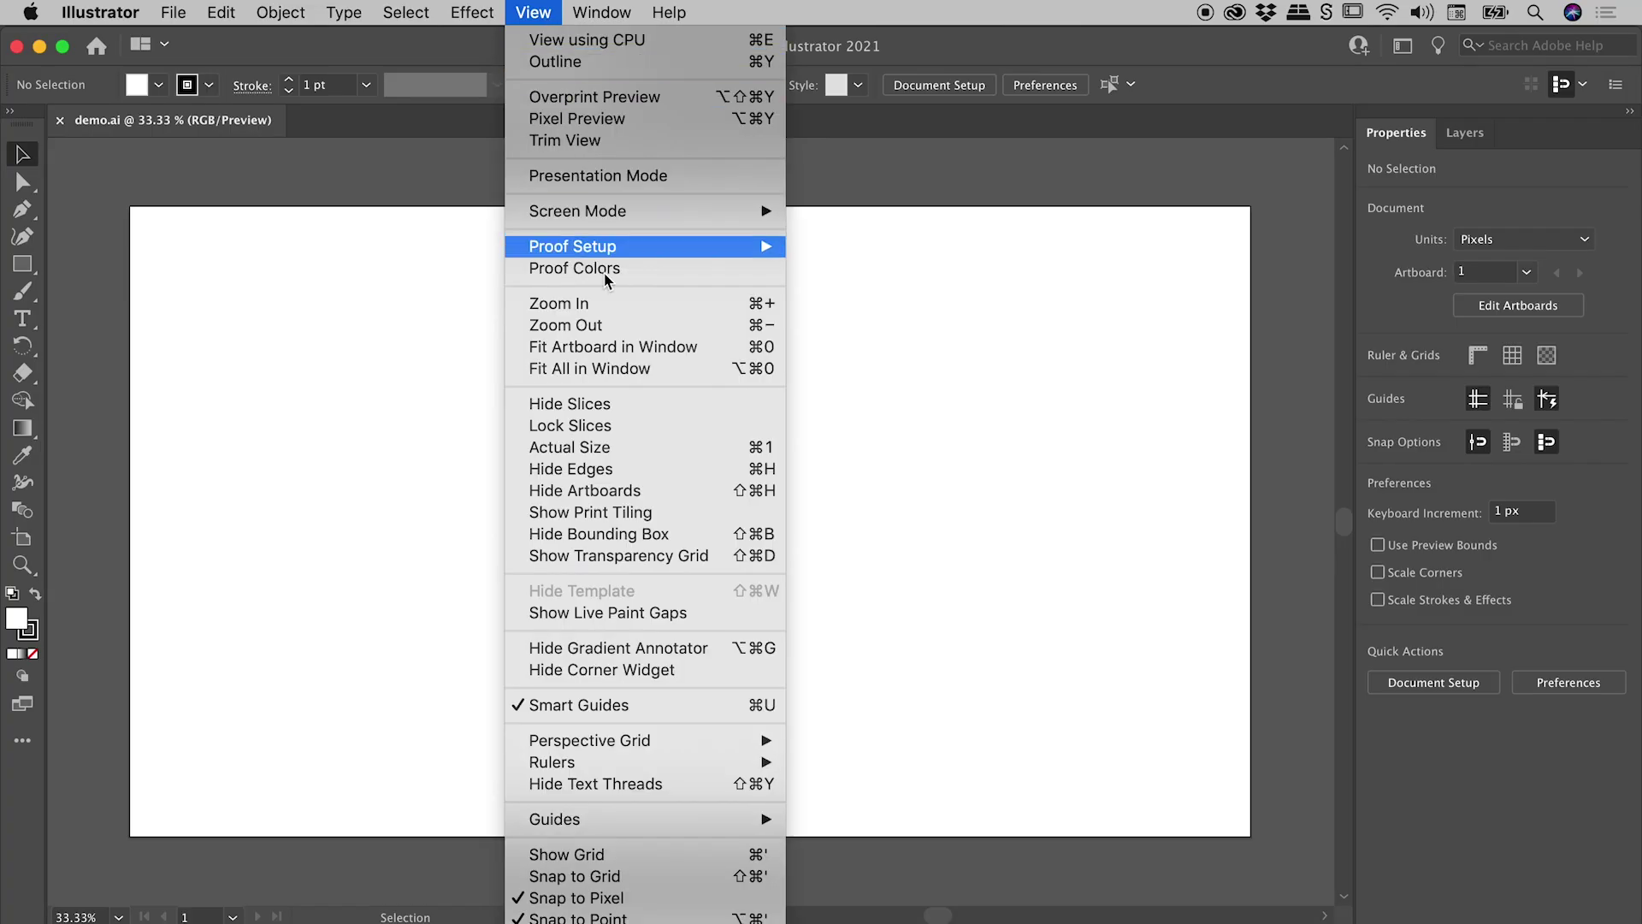
{"action": "left_click", "coordinate": [618, 556]}
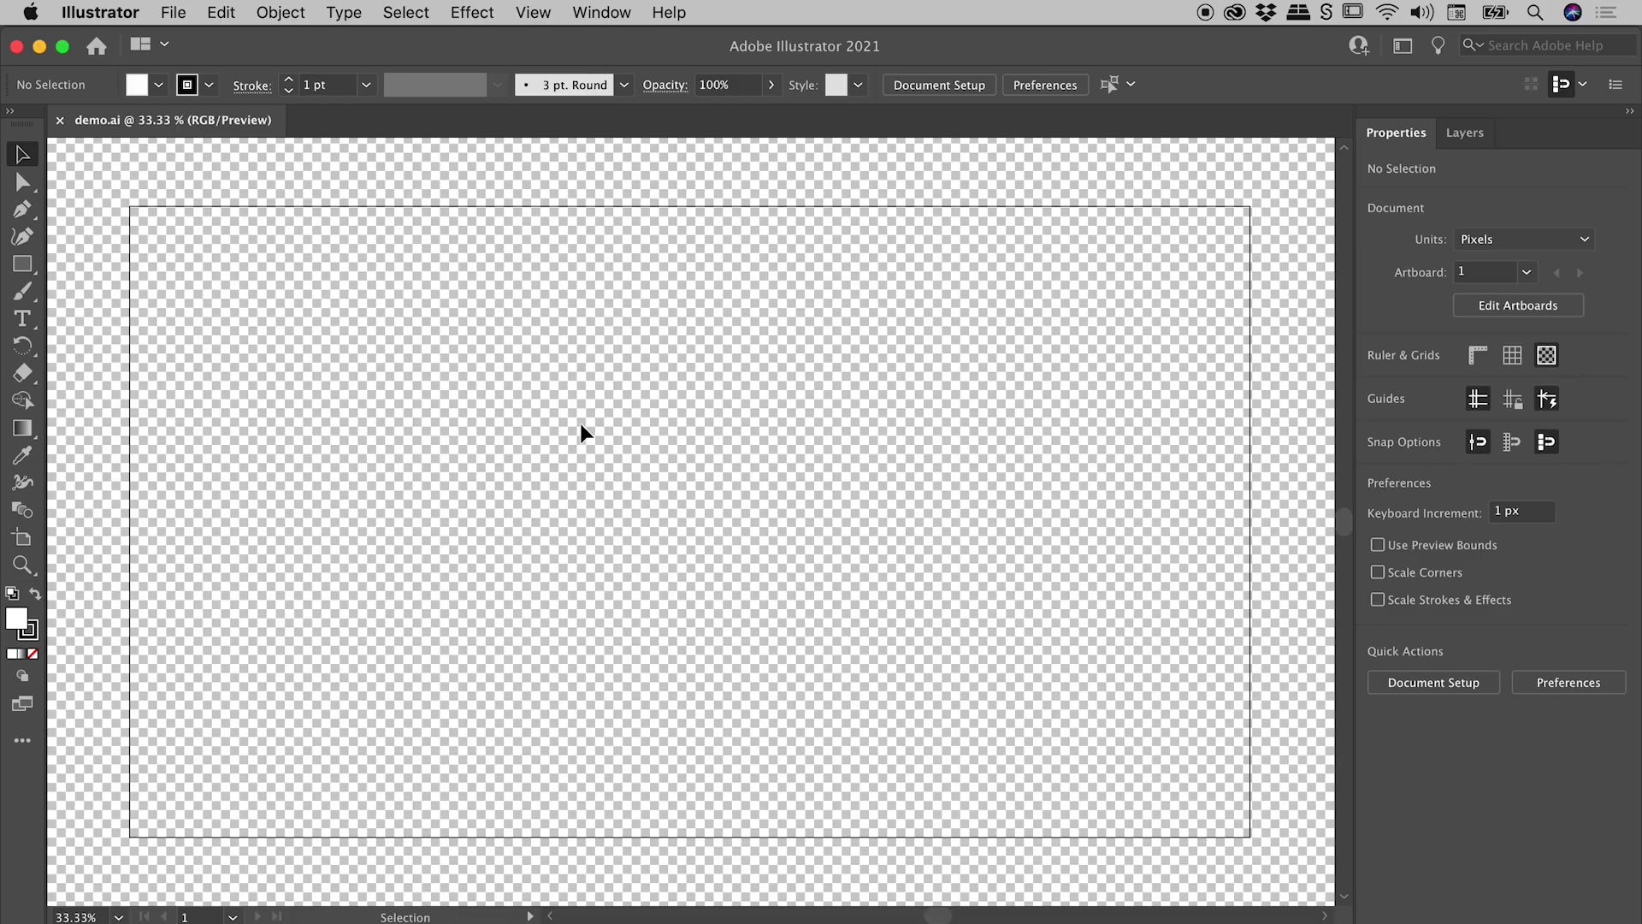
{"action": "left_click", "coordinate": [532, 11]}
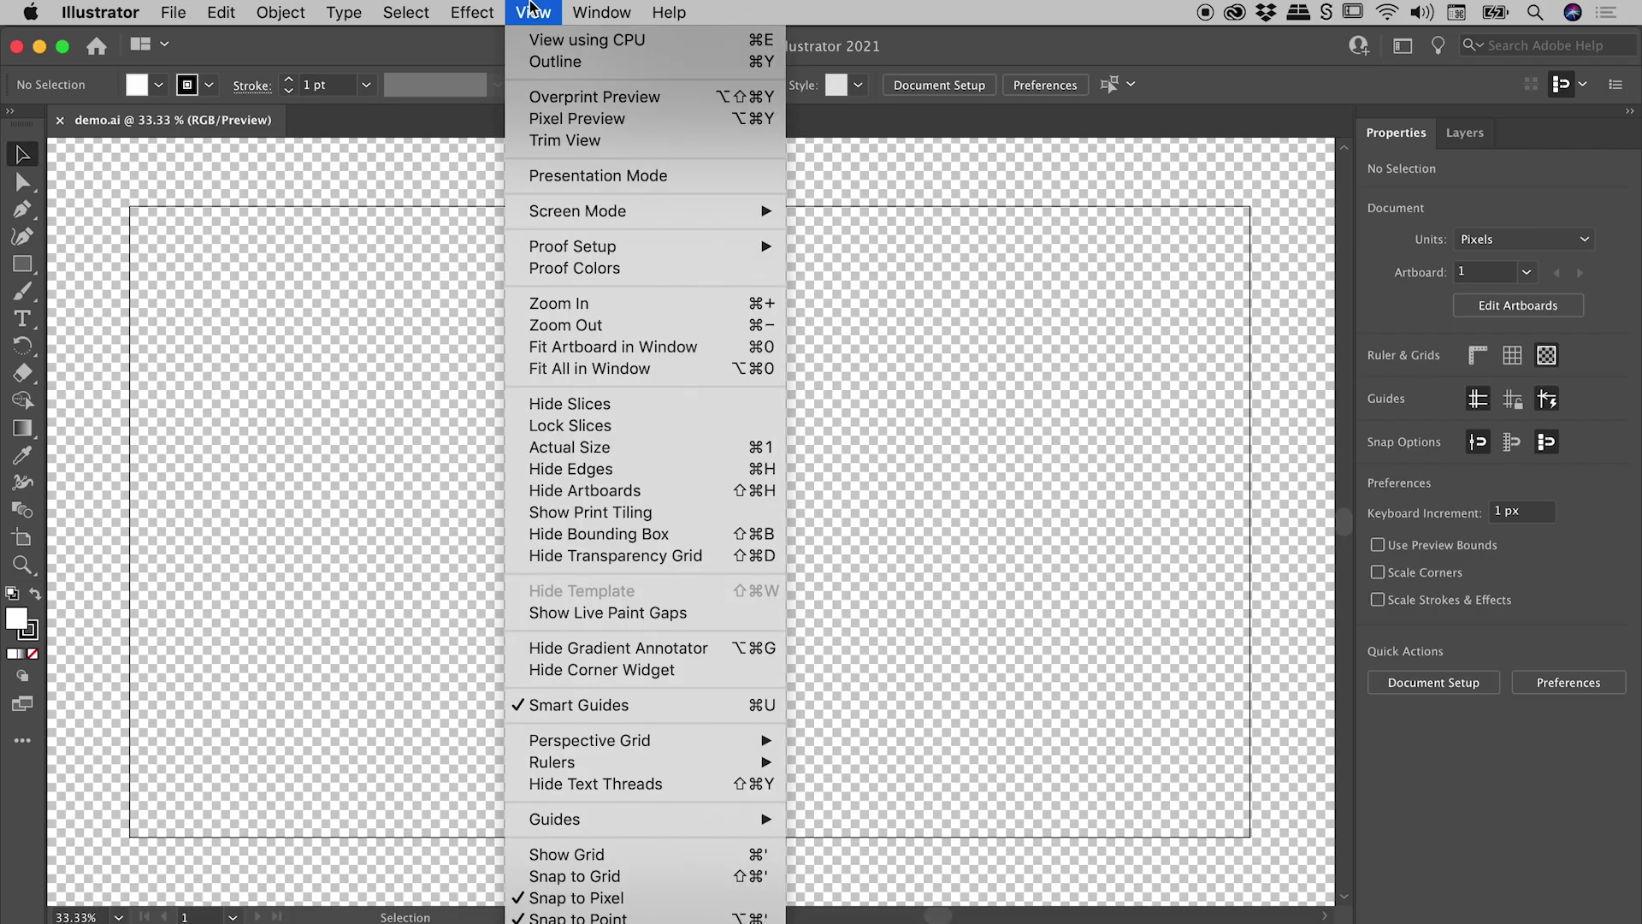
{"action": "left_click", "coordinate": [610, 555]}
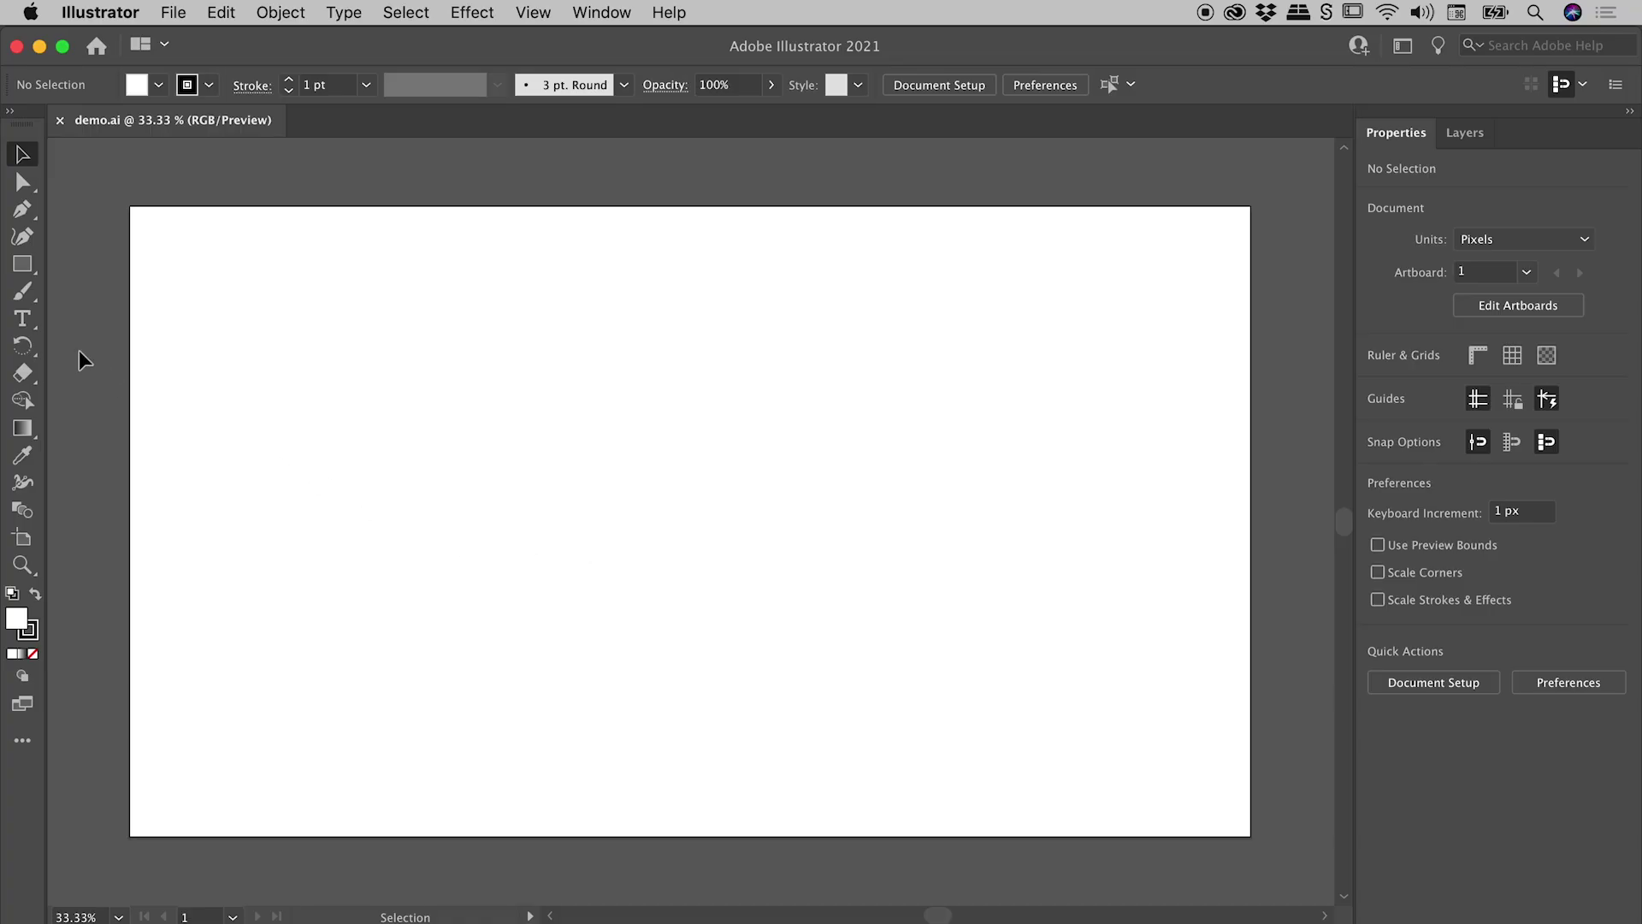
{"action": "left_click", "coordinate": [23, 264]}
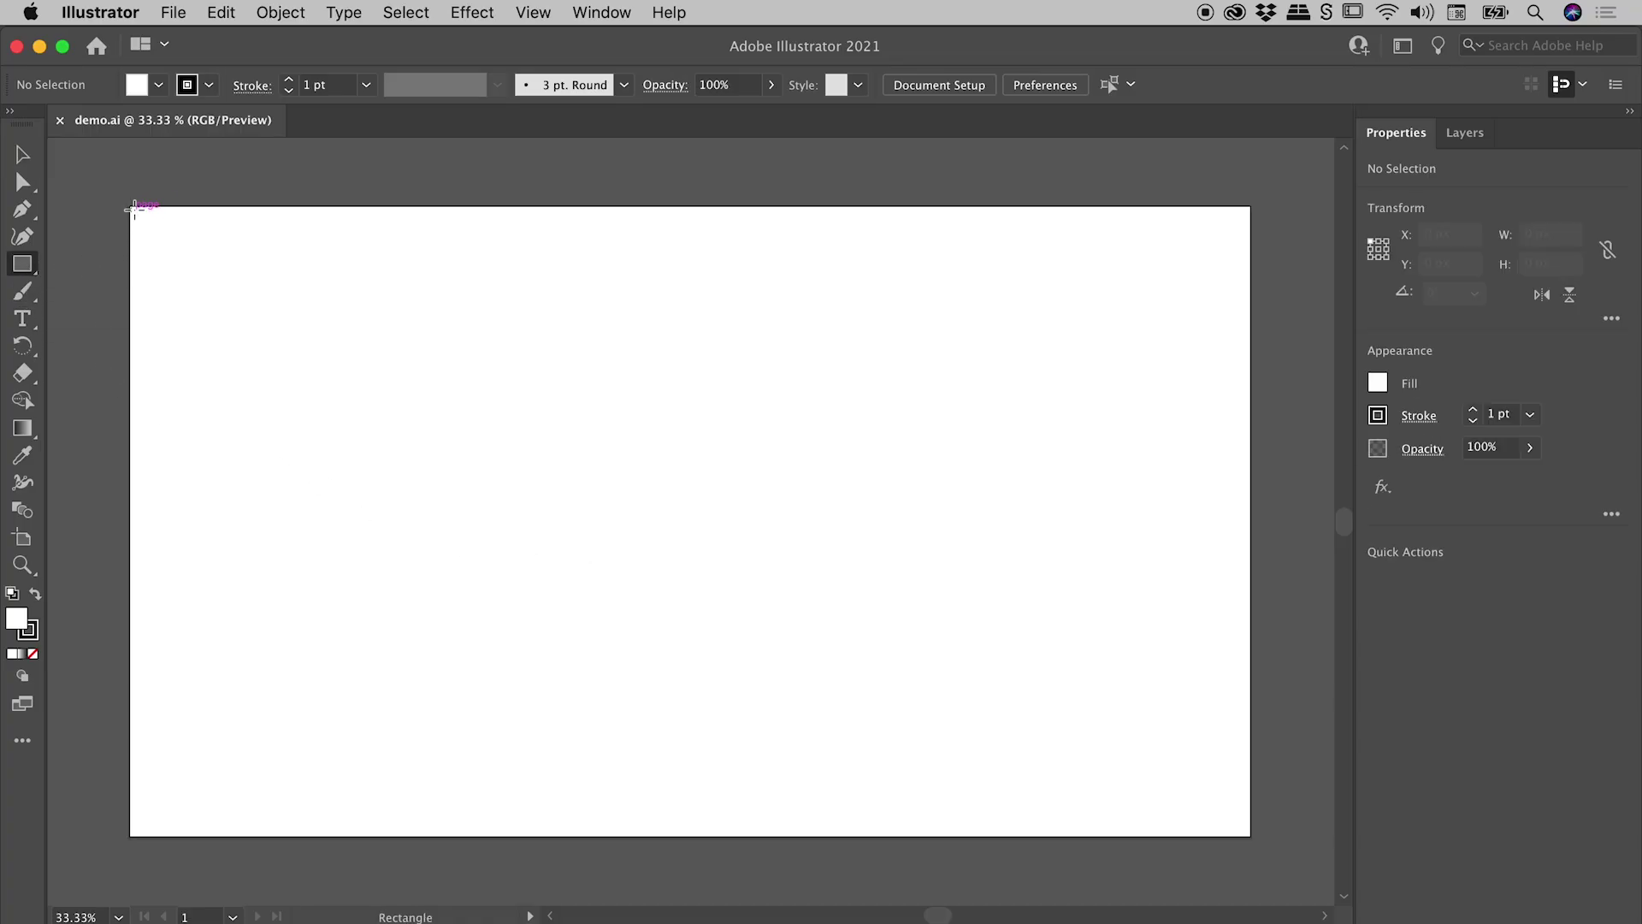
{"action": "left_click_drag", "start_coordinate": [134, 206], "coordinate": [1250, 835]}
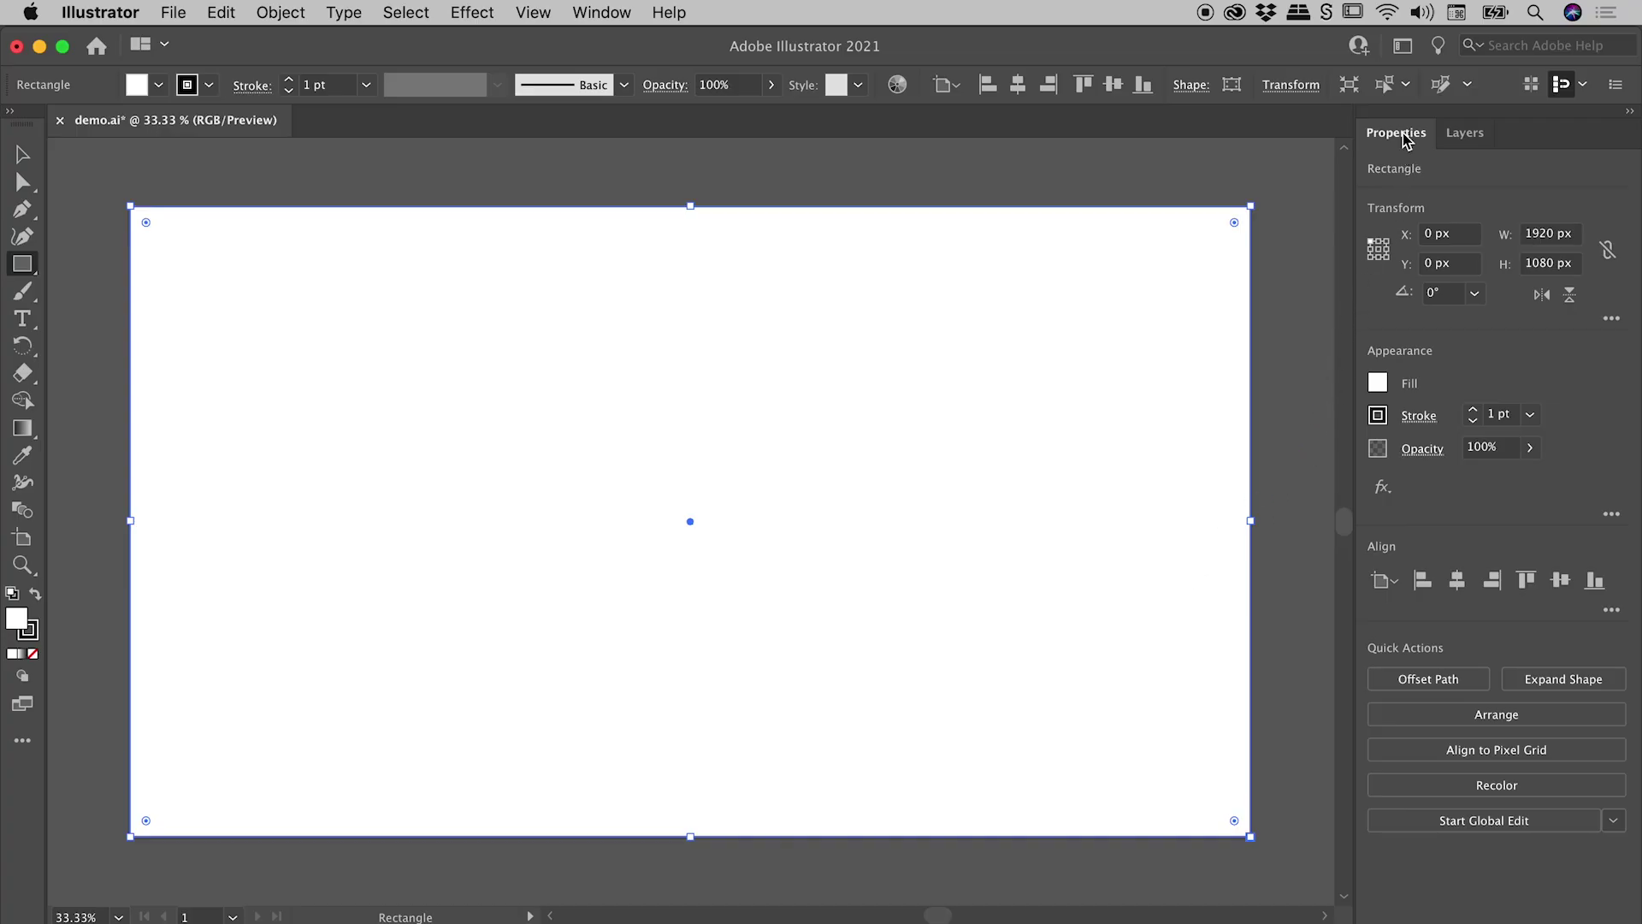
- Give the background rectangle the orange swatch as fill and set its stroke to None
{"action": "left_click", "coordinate": [1376, 383]}
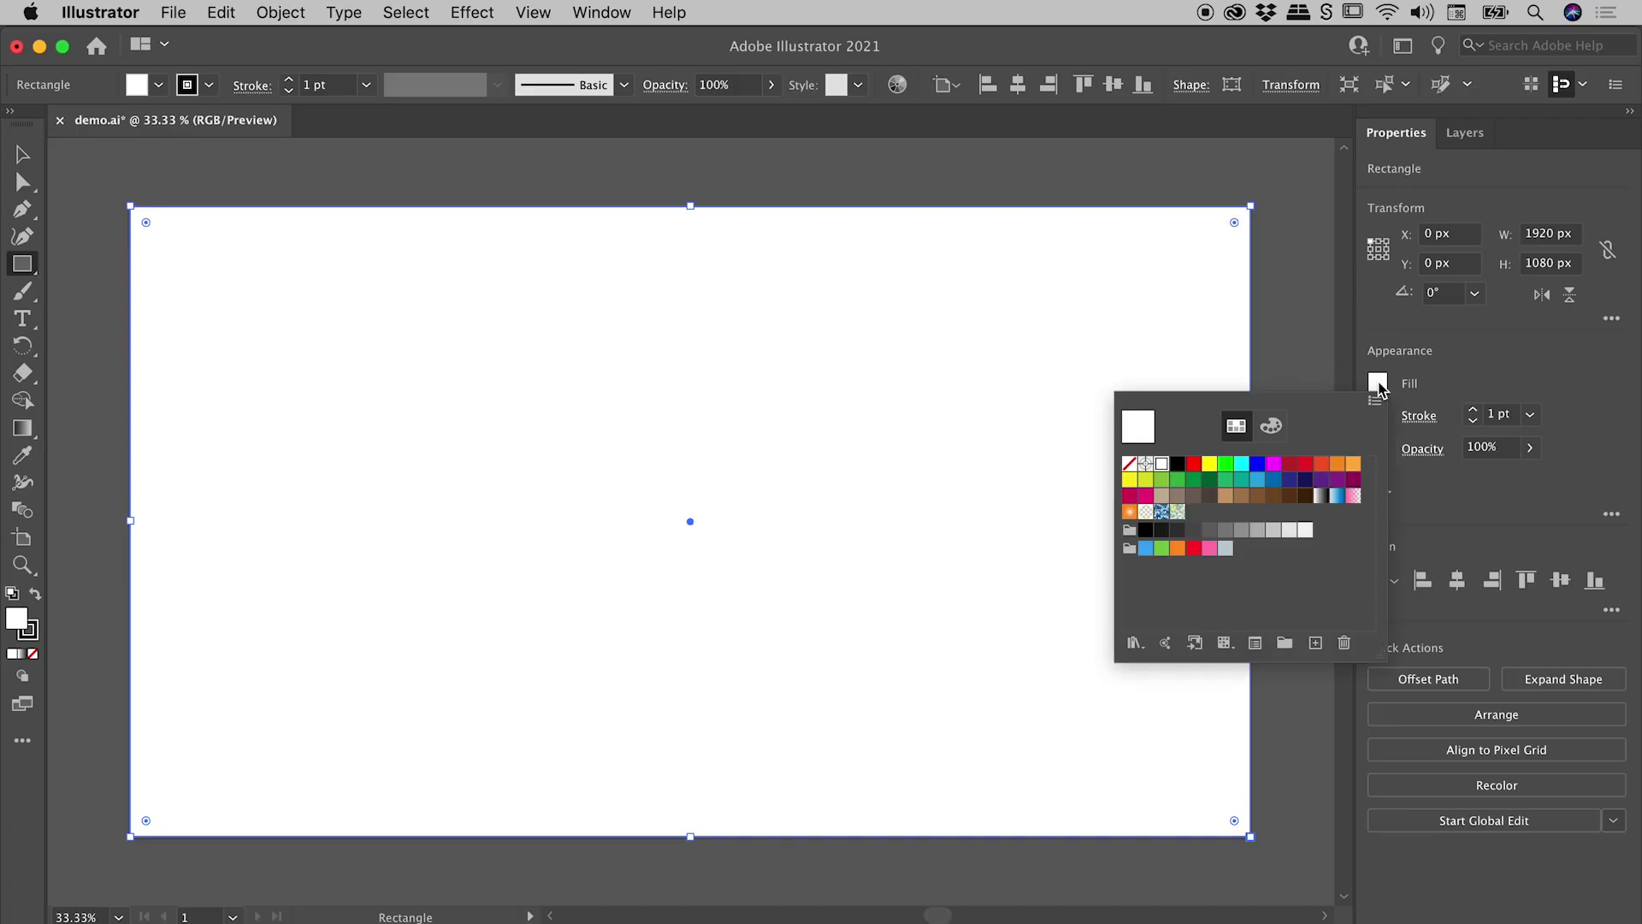
{"action": "left_click", "coordinate": [1353, 466]}
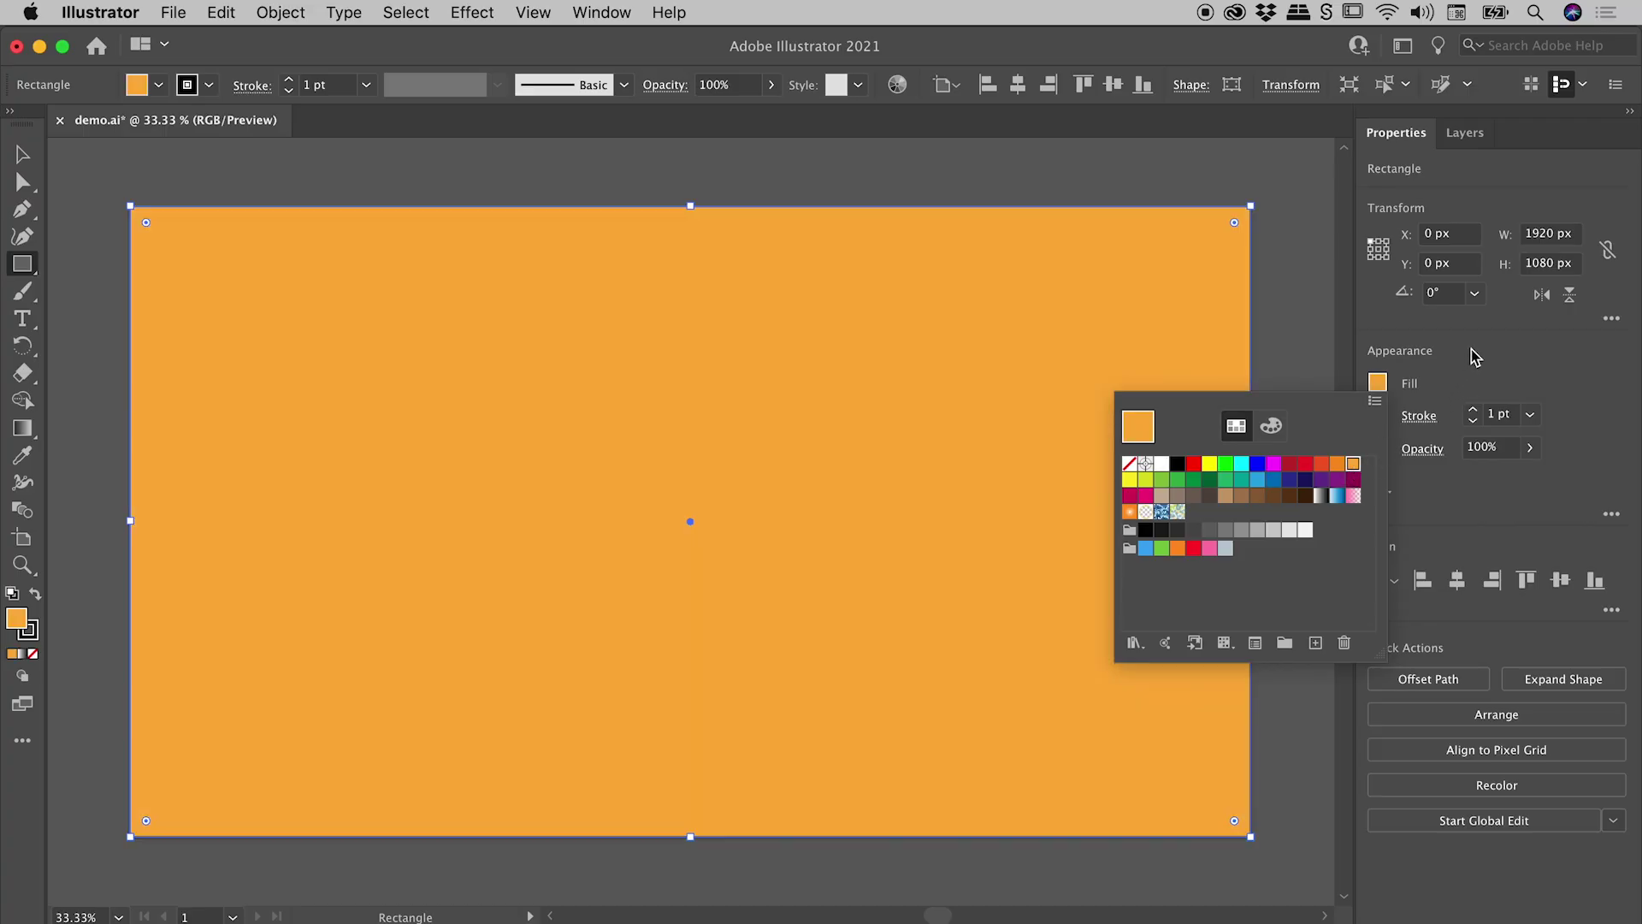
{"action": "left_click", "coordinate": [1471, 349]}
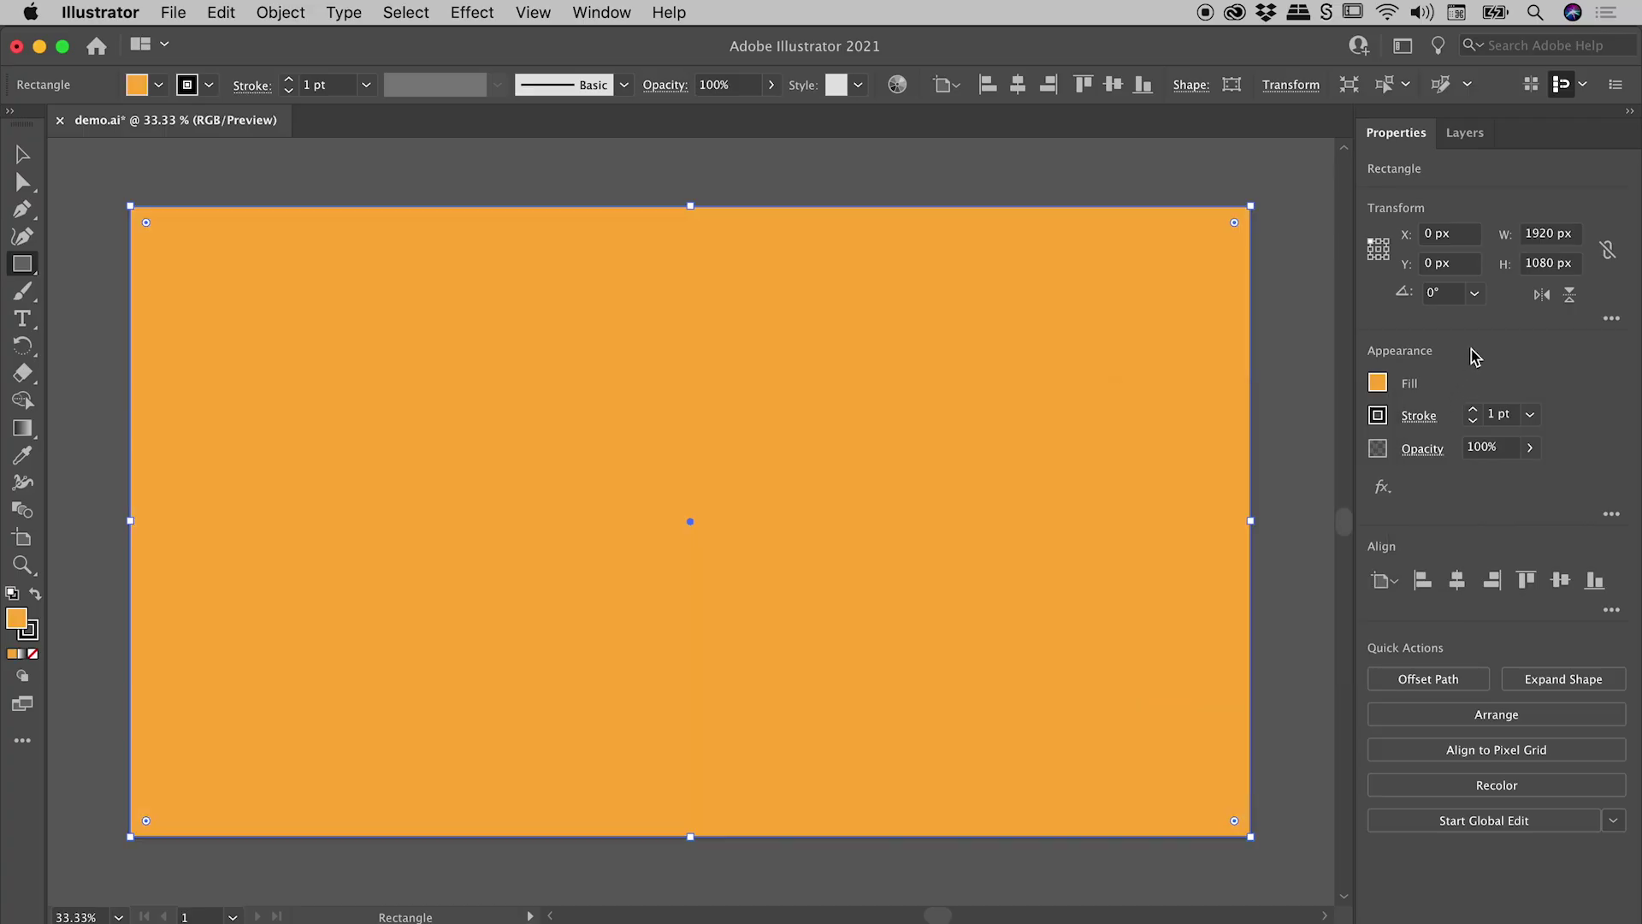
{"action": "left_click", "coordinate": [1378, 416]}
{"action": "left_click", "coordinate": [1128, 497]}
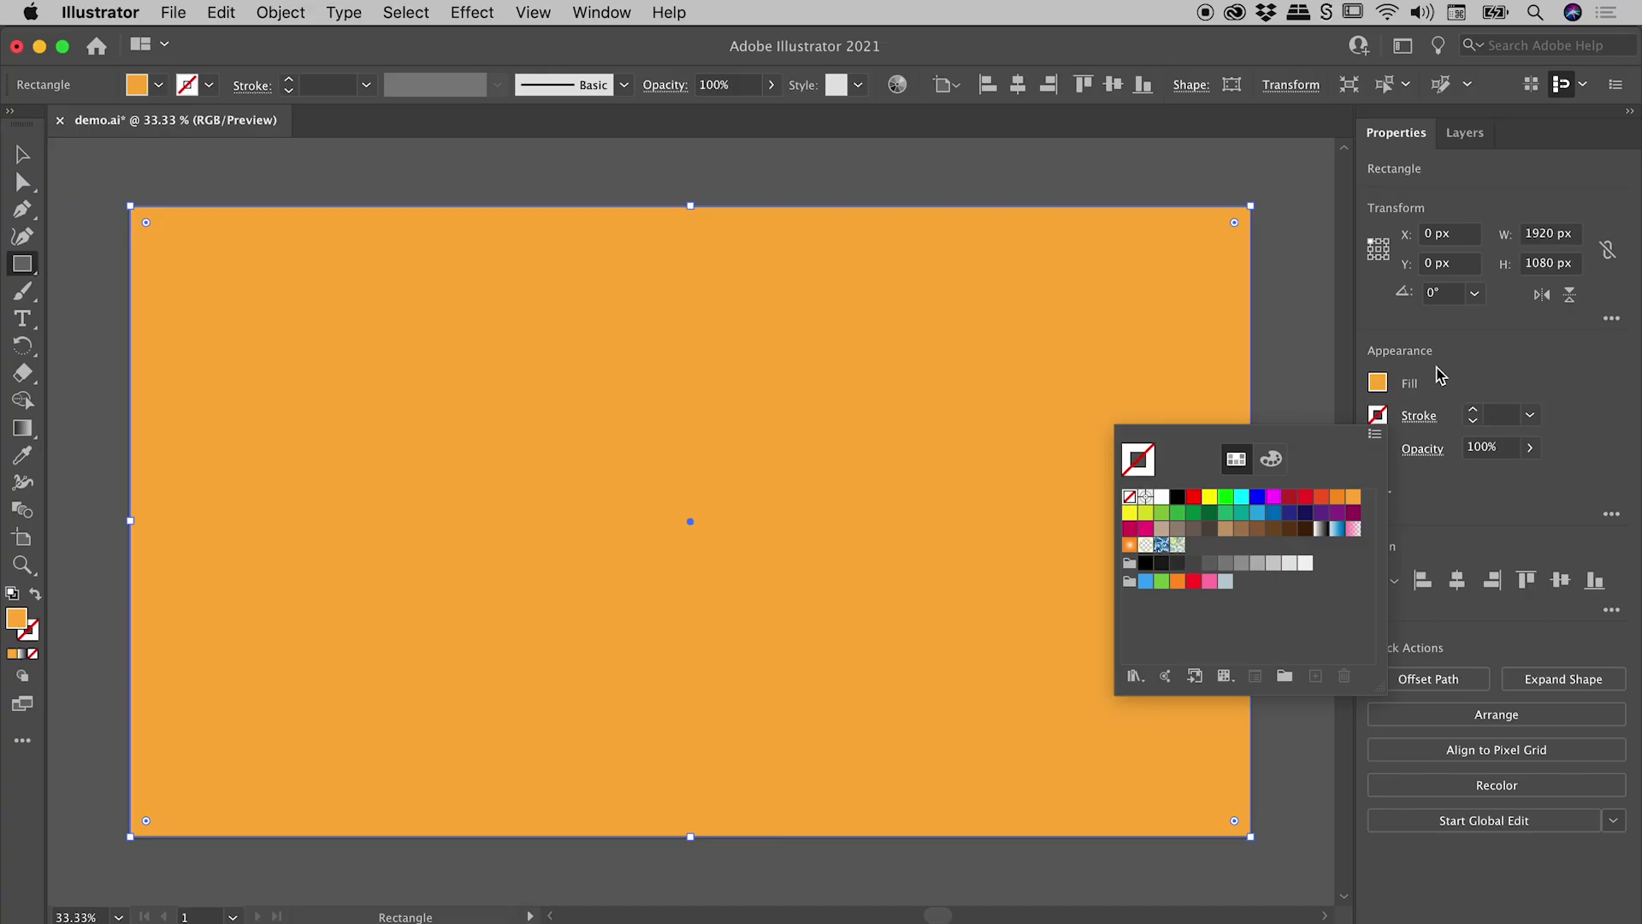
{"action": "left_click", "coordinate": [1462, 357]}
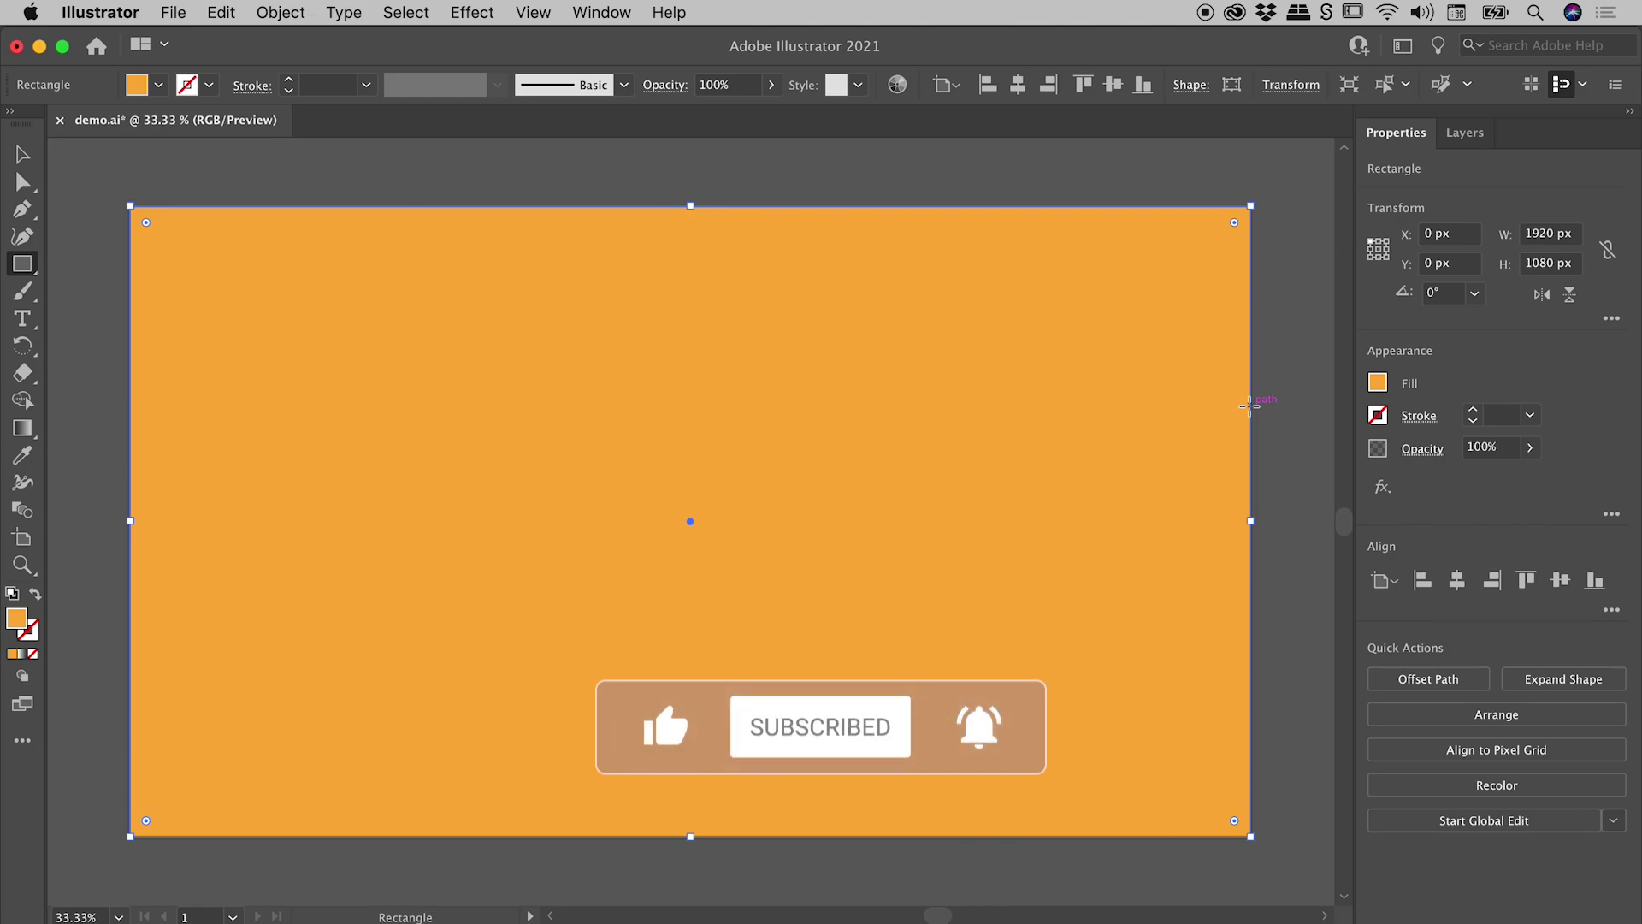
- Test-drag the orange rectangle with the Selection tool, then undo back to X 0, Y 0
{"action": "left_click", "coordinate": [22, 154]}
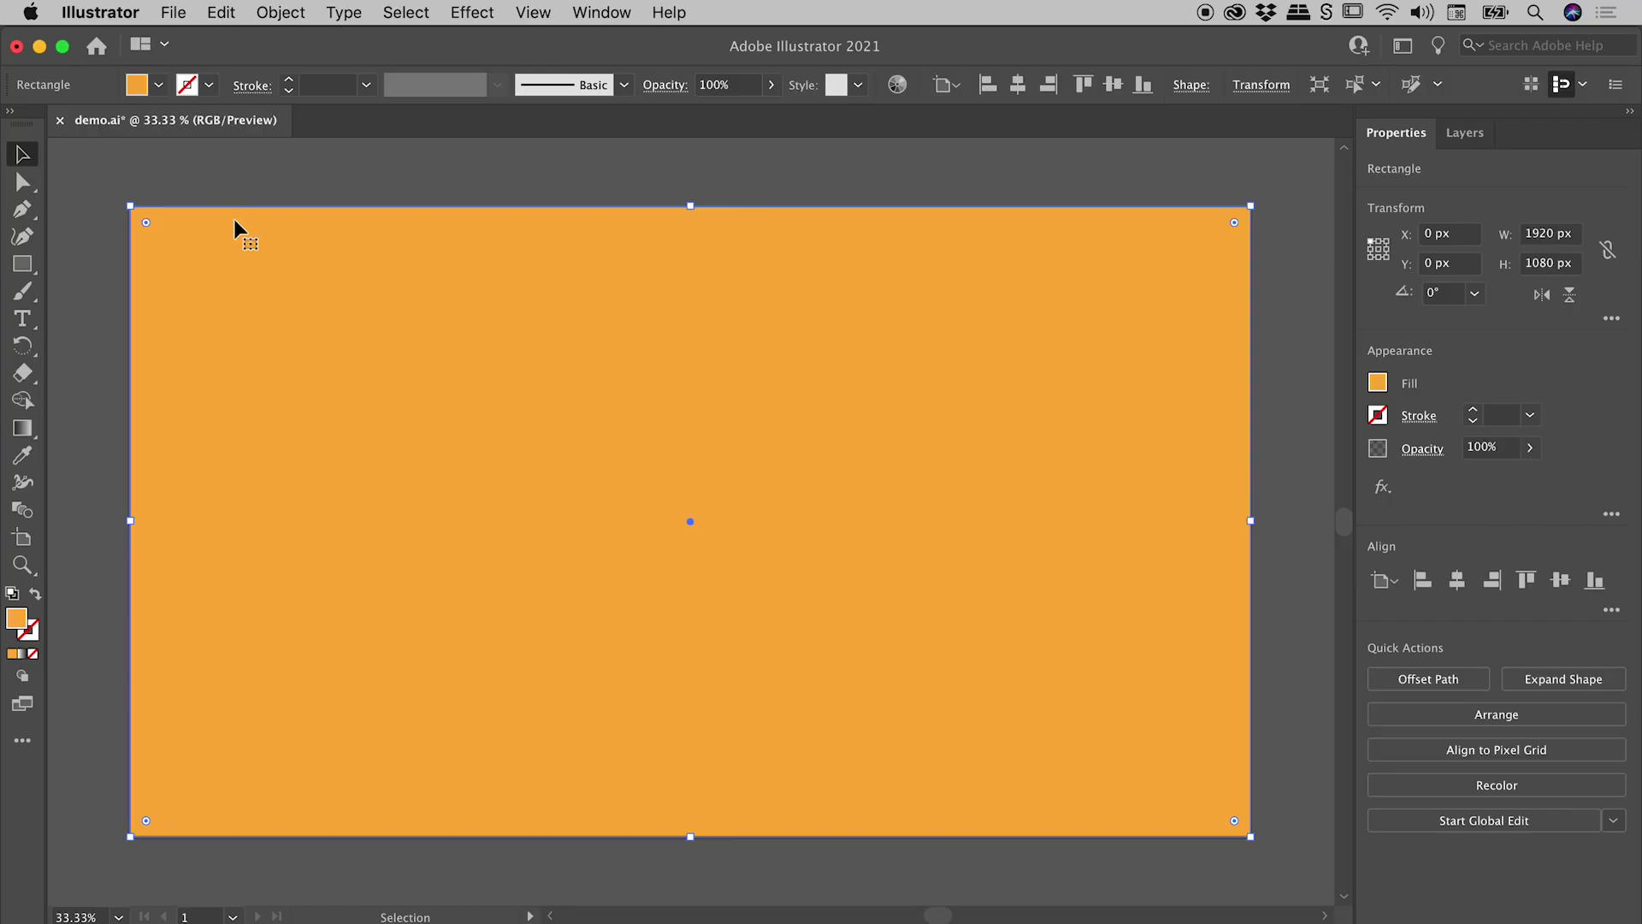
{"action": "left_click_drag", "start_coordinate": [234, 224], "coordinate": [429, 460]}
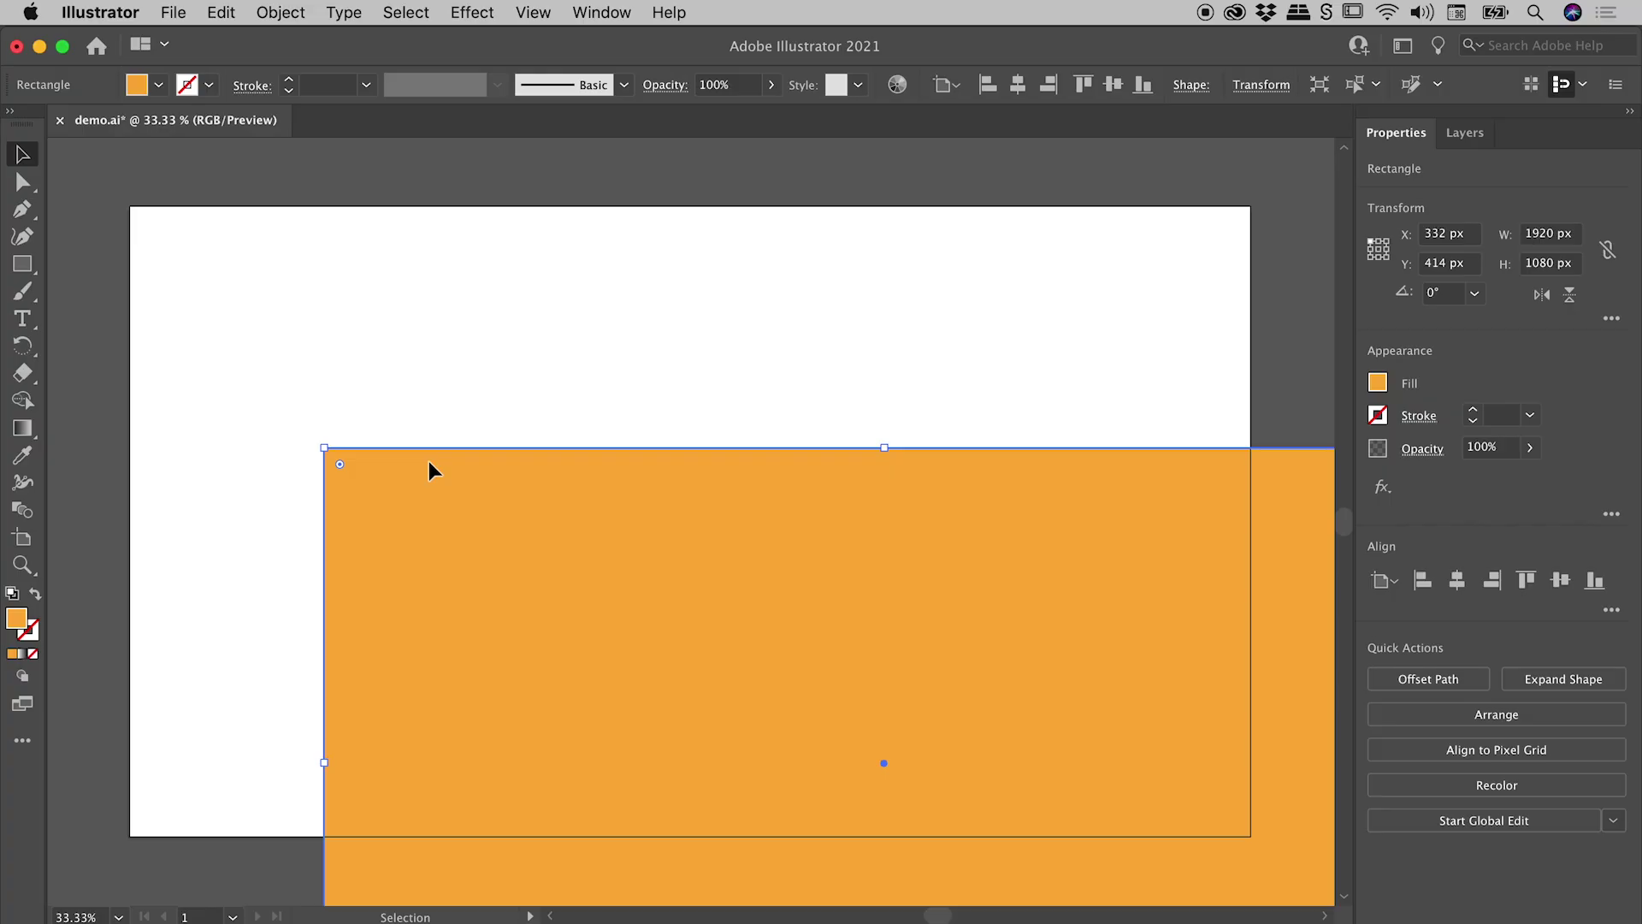
{"action": "key", "text": "super+z"}
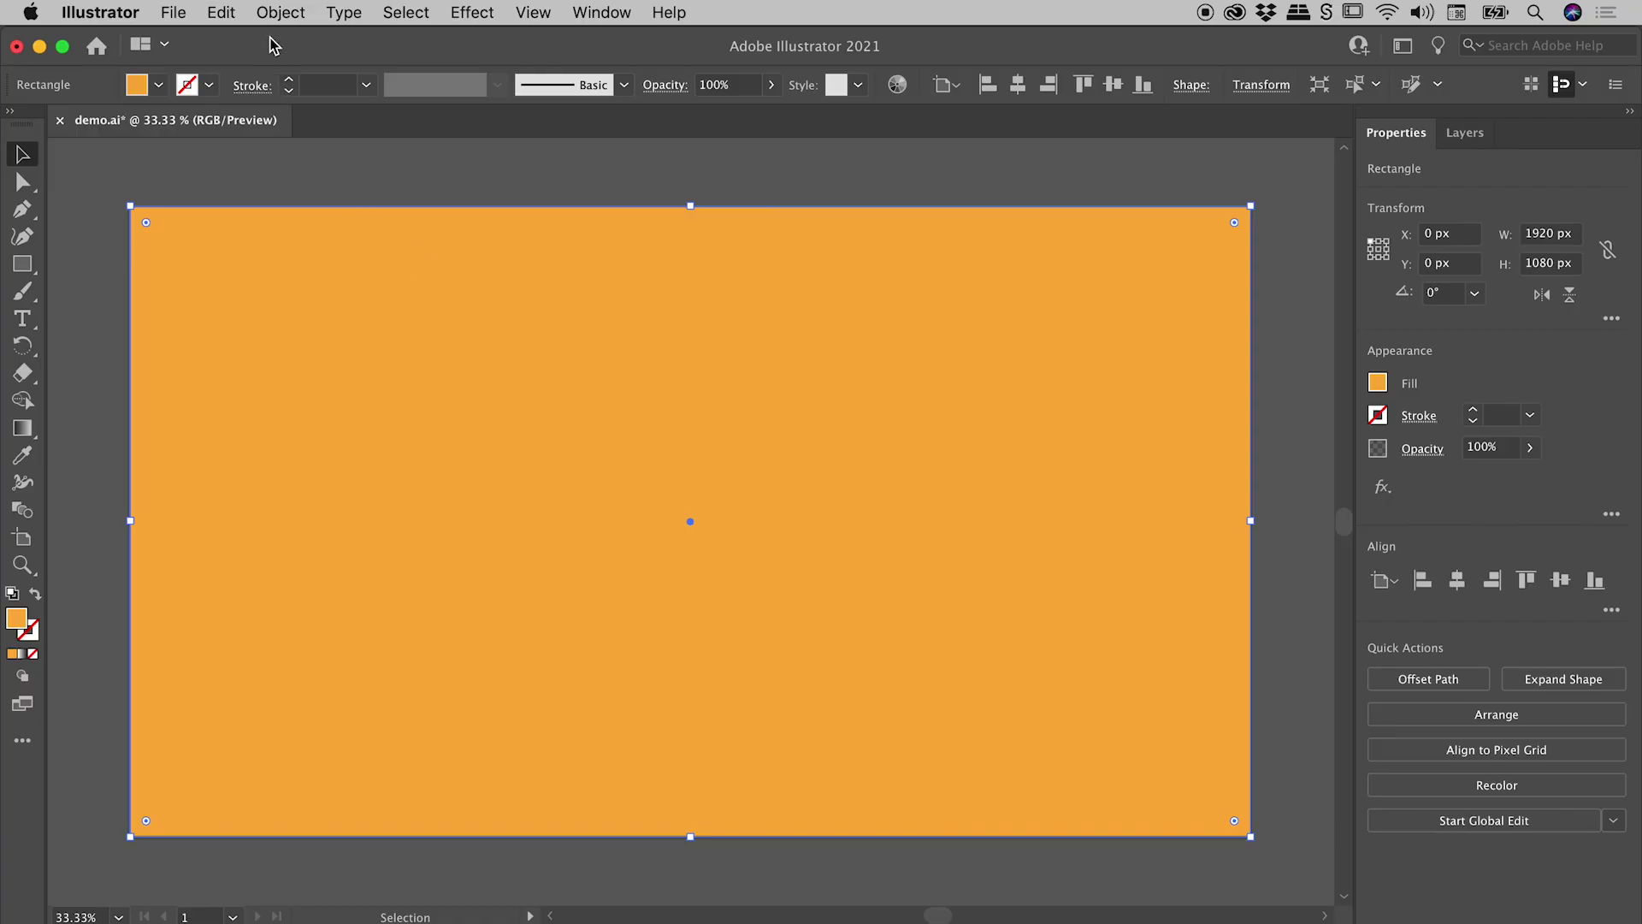
- Lock the orange rectangle with Object > Lock > Selection
{"action": "left_click", "coordinate": [282, 13]}
{"action": "mouse_move", "coordinate": [291, 162]}
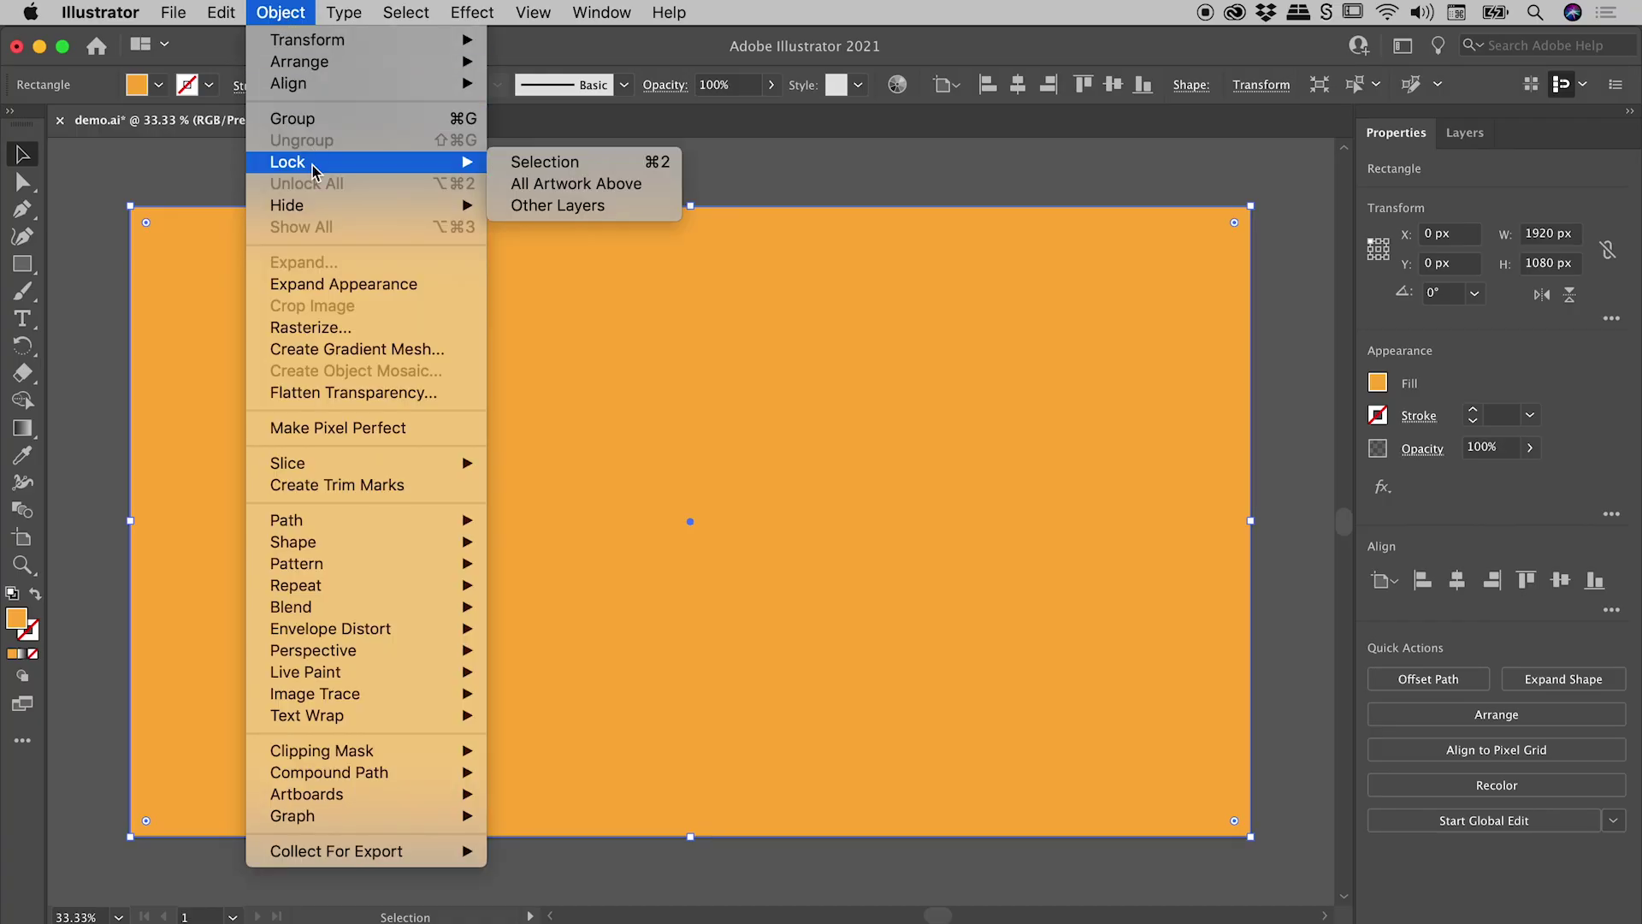
{"action": "left_click", "coordinate": [569, 163]}
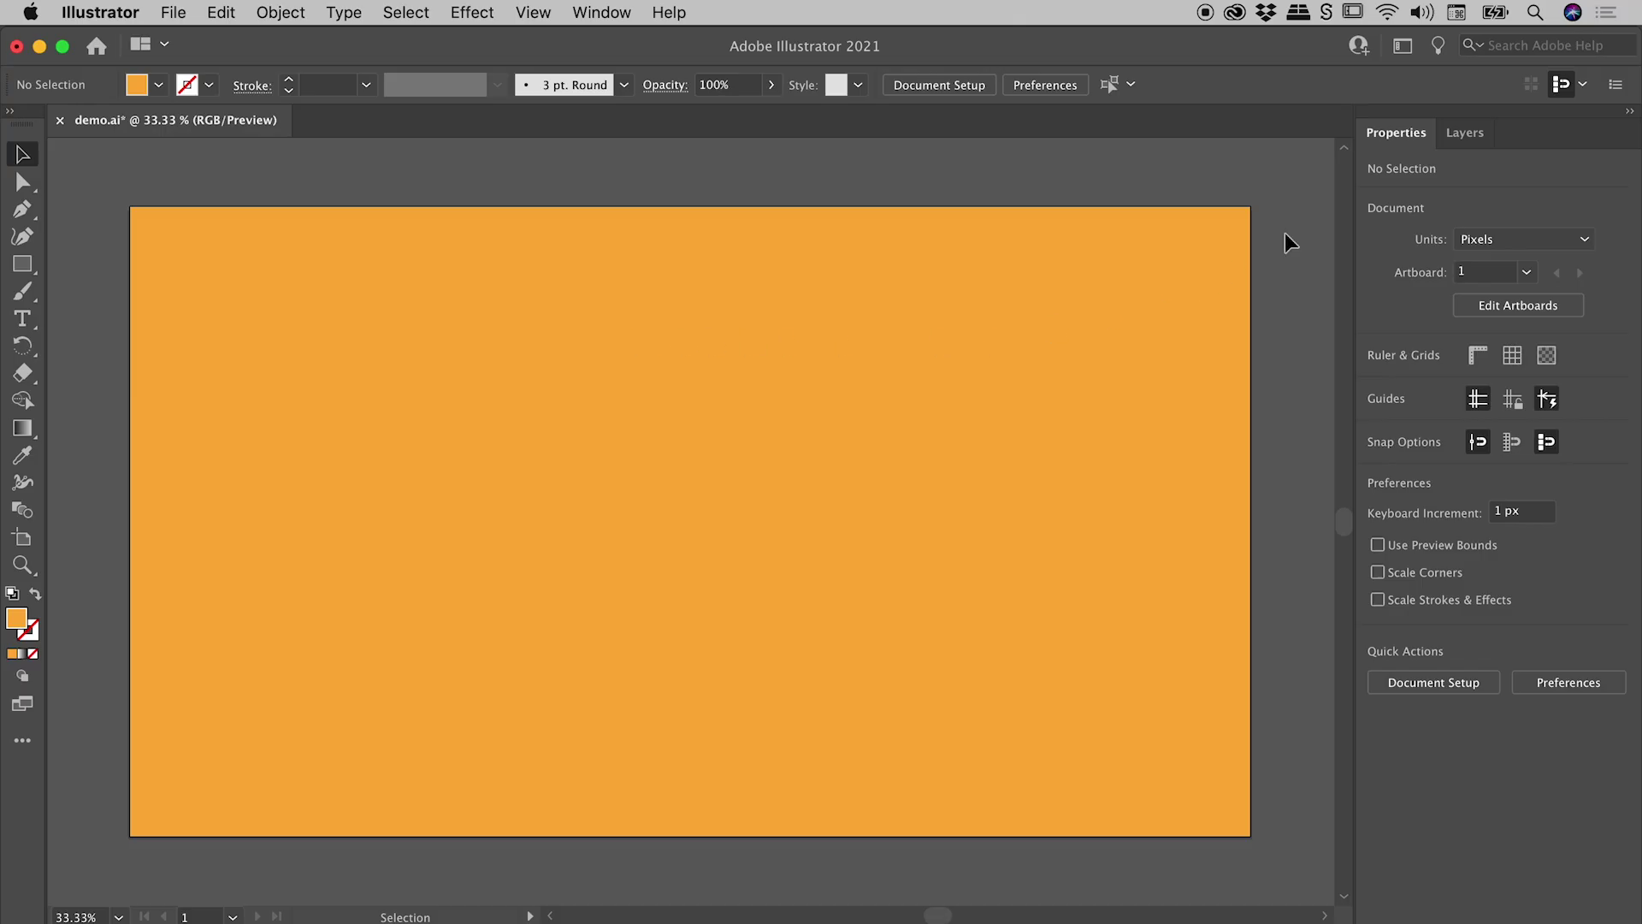
- Expand Layer 1 in the Layers panel and toggle the Rectangle's lock, leaving it locked
{"action": "left_click", "coordinate": [1464, 135]}
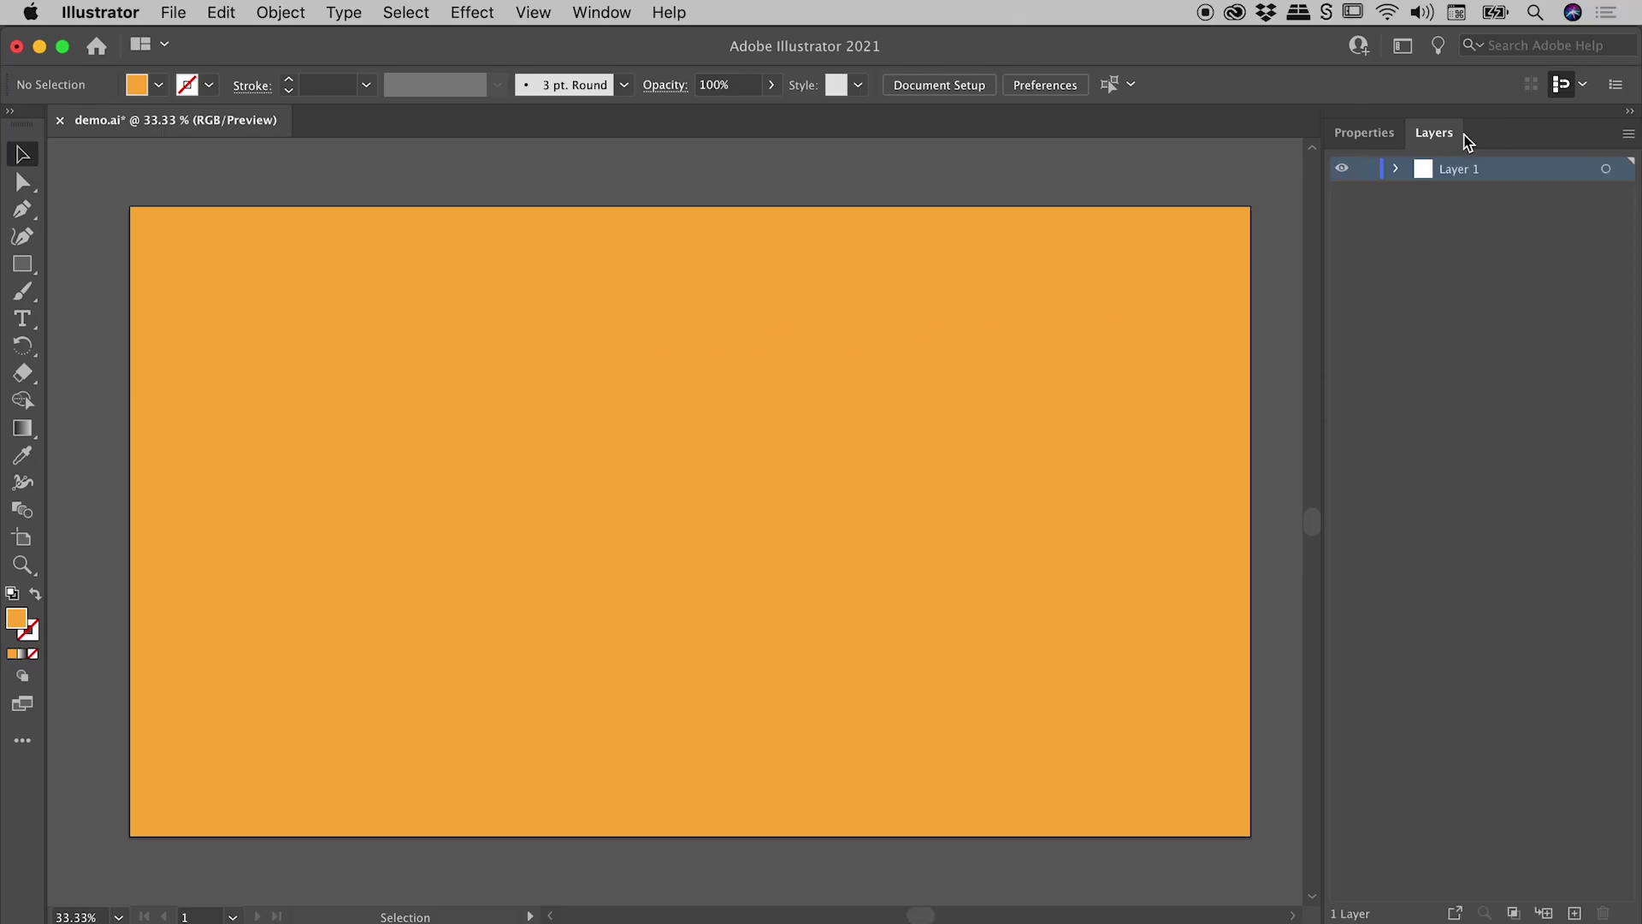
{"action": "left_click", "coordinate": [1395, 171]}
{"action": "left_click", "coordinate": [1367, 198]}
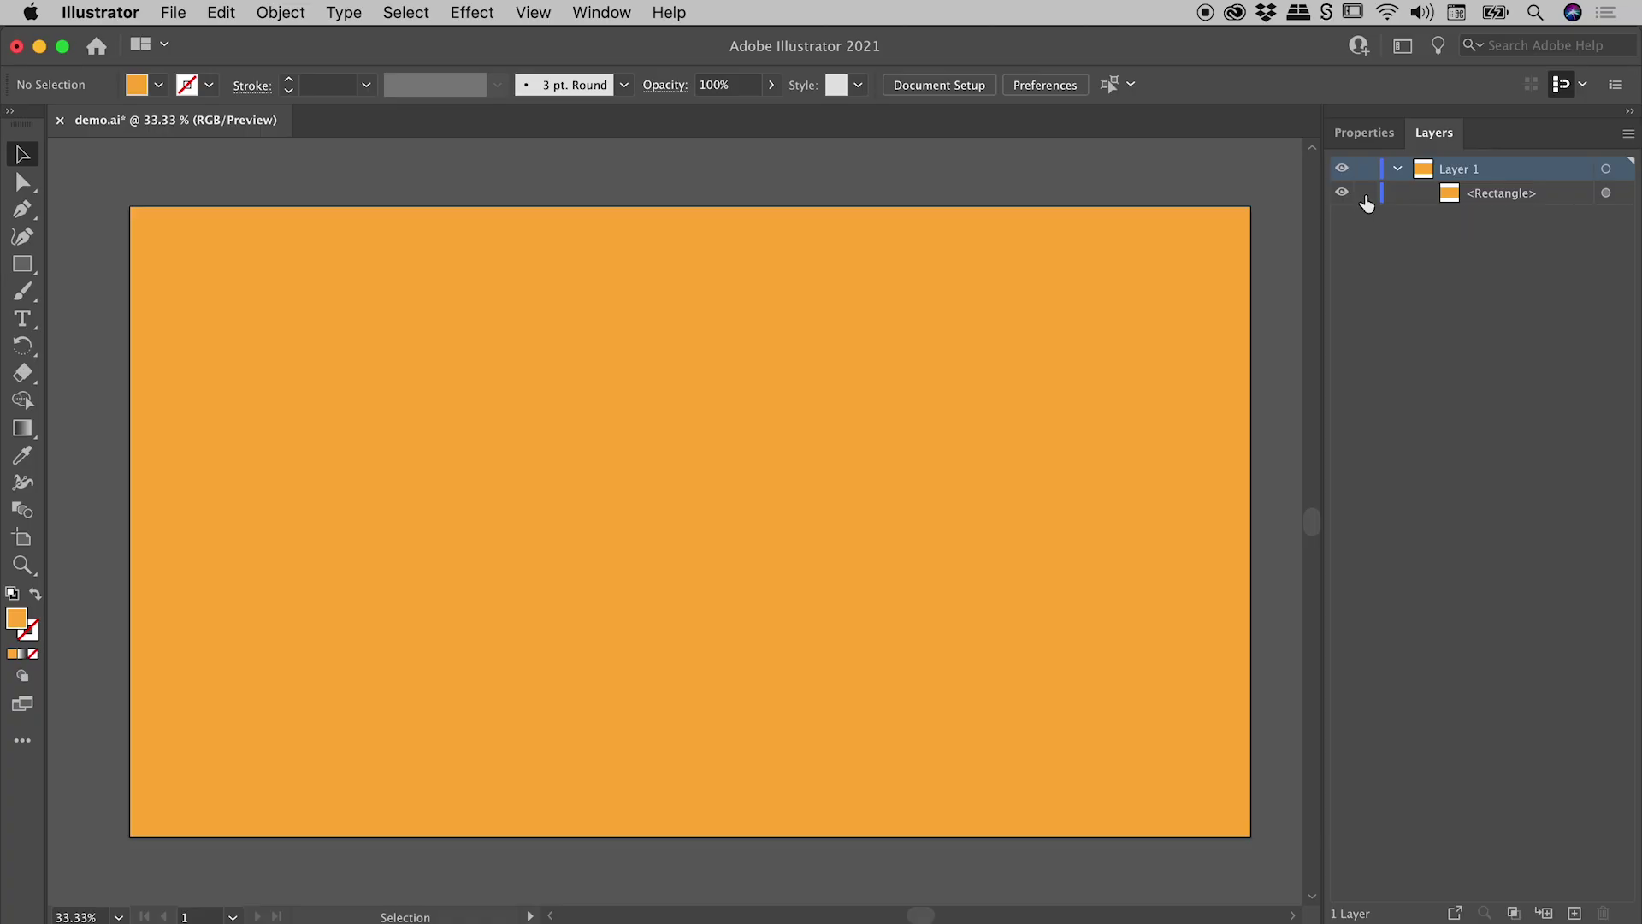
{"action": "left_click", "coordinate": [1366, 196]}
{"action": "left_click", "coordinate": [1367, 196]}
{"action": "left_click", "coordinate": [1367, 197]}
- Rename Layer 1 to 'background' and lock it
{"action": "double_click", "coordinate": [1462, 171]}
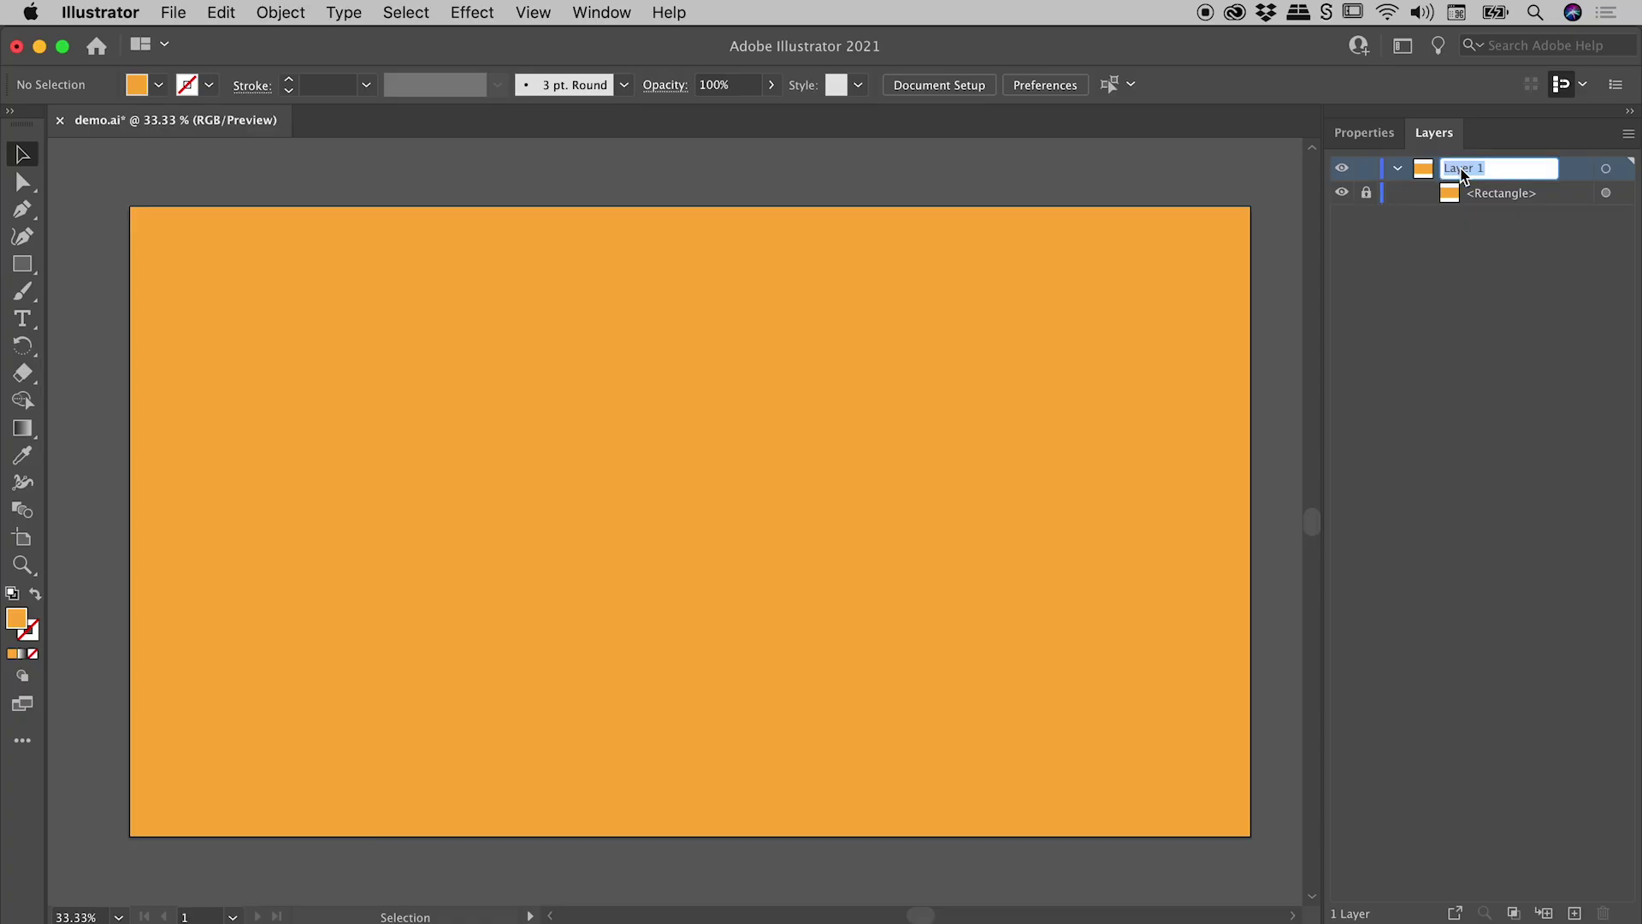
{"action": "type", "text": "background"}
{"action": "key", "text": "Return"}
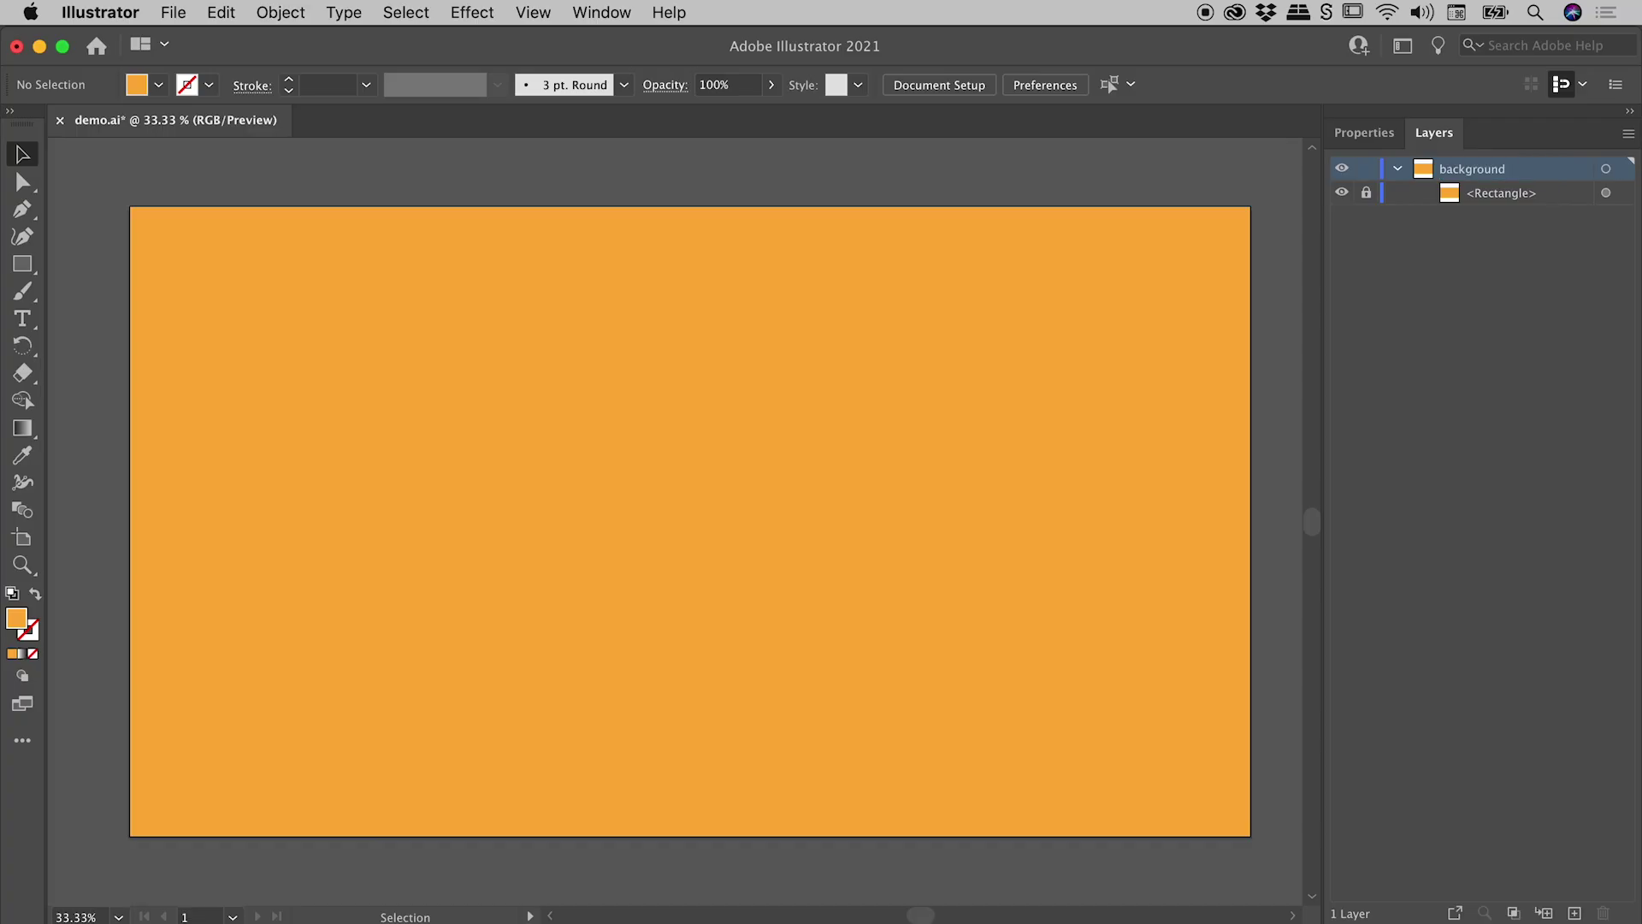
{"action": "left_click", "coordinate": [1366, 169]}
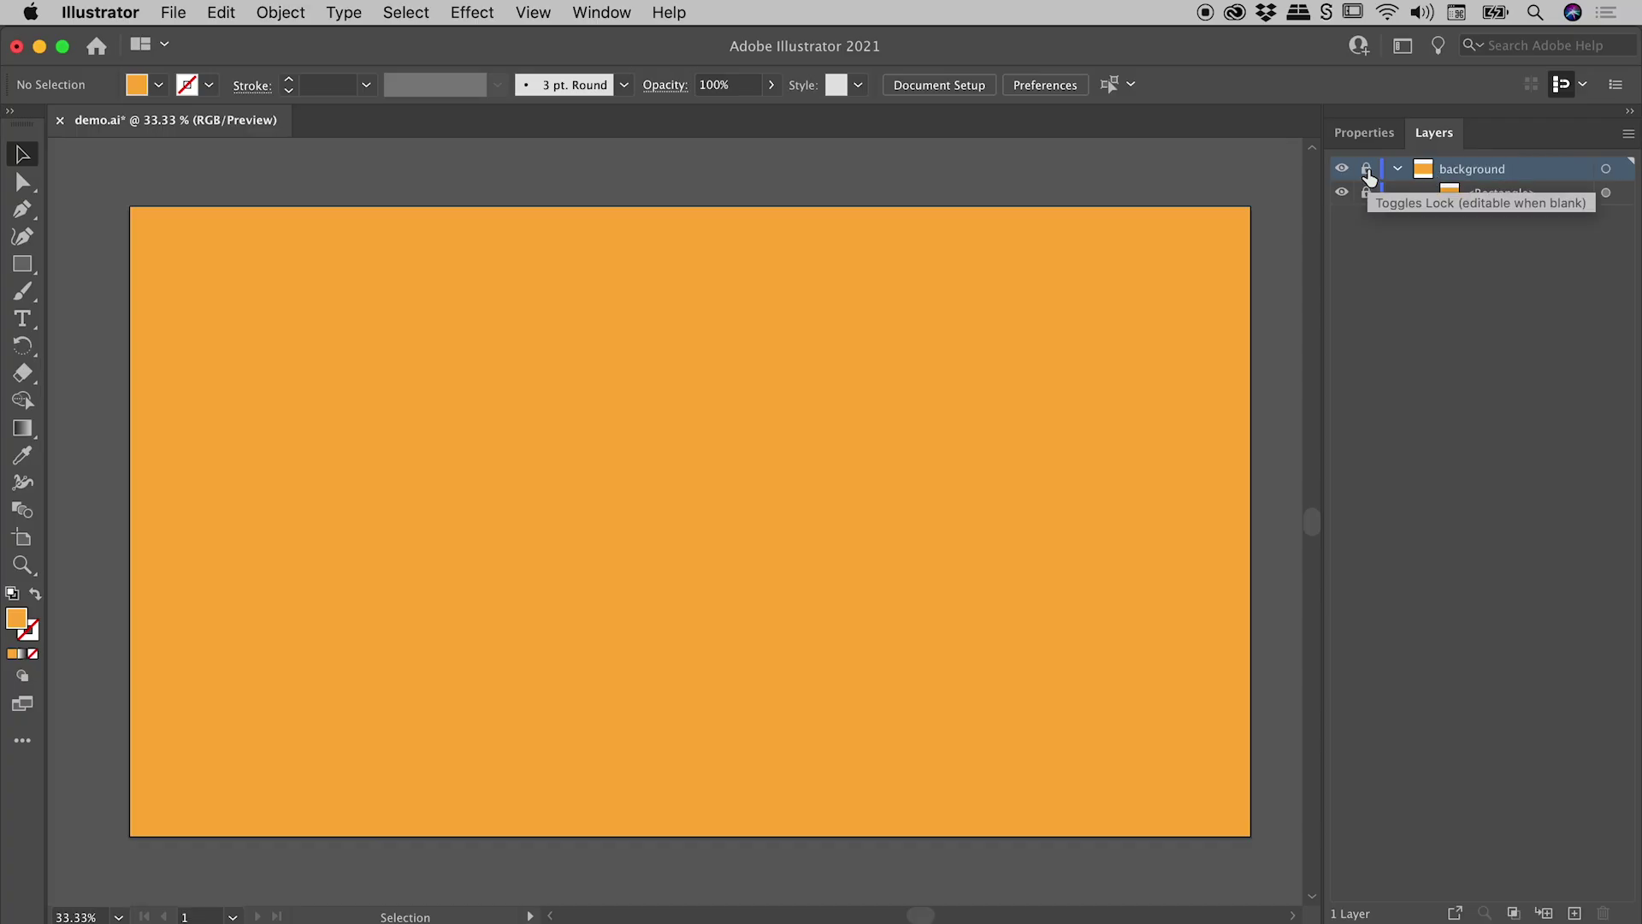
- Add a new layer above it named 'graphics'
{"action": "left_click", "coordinate": [1575, 913]}
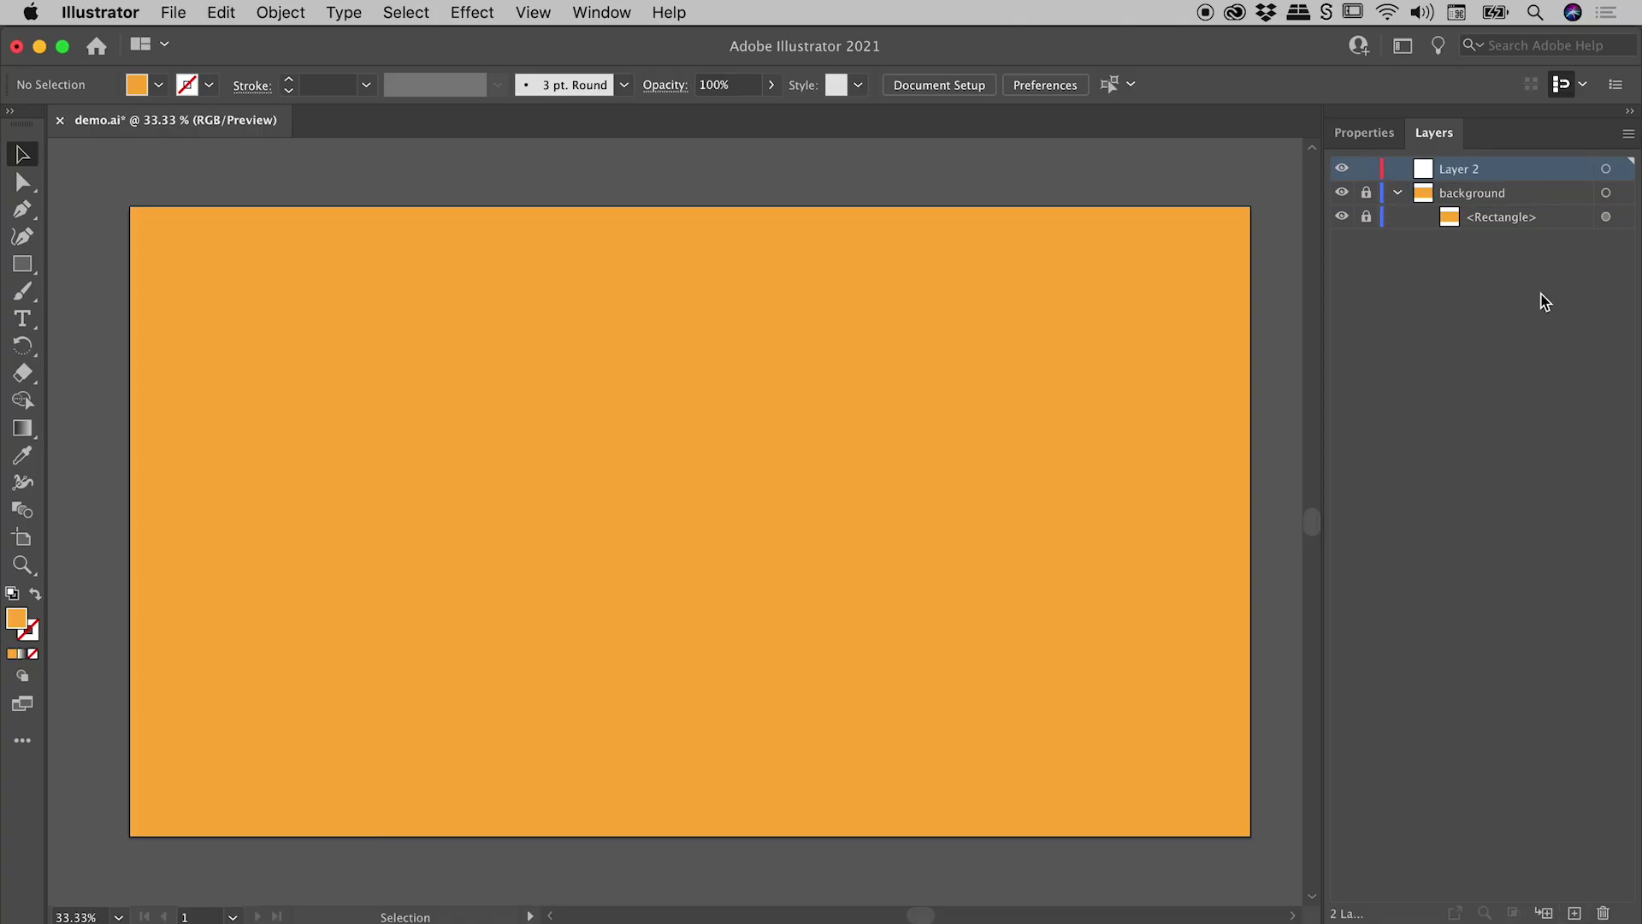
{"action": "double_click", "coordinate": [1458, 171]}
{"action": "type", "text": "graphics"}
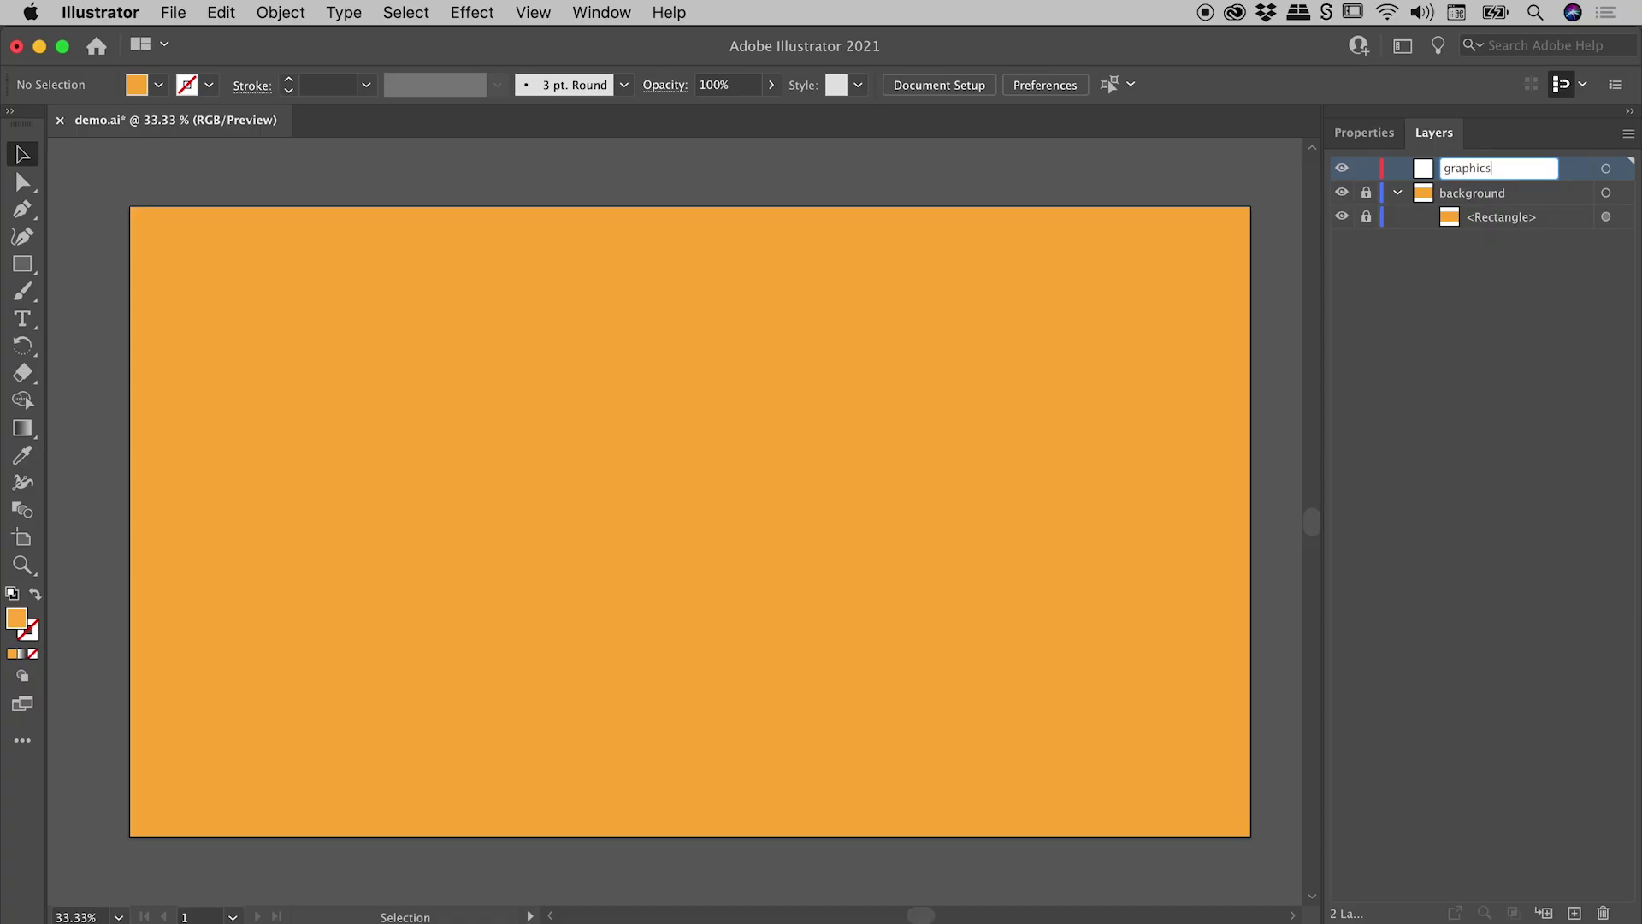
{"action": "key", "text": "Return"}
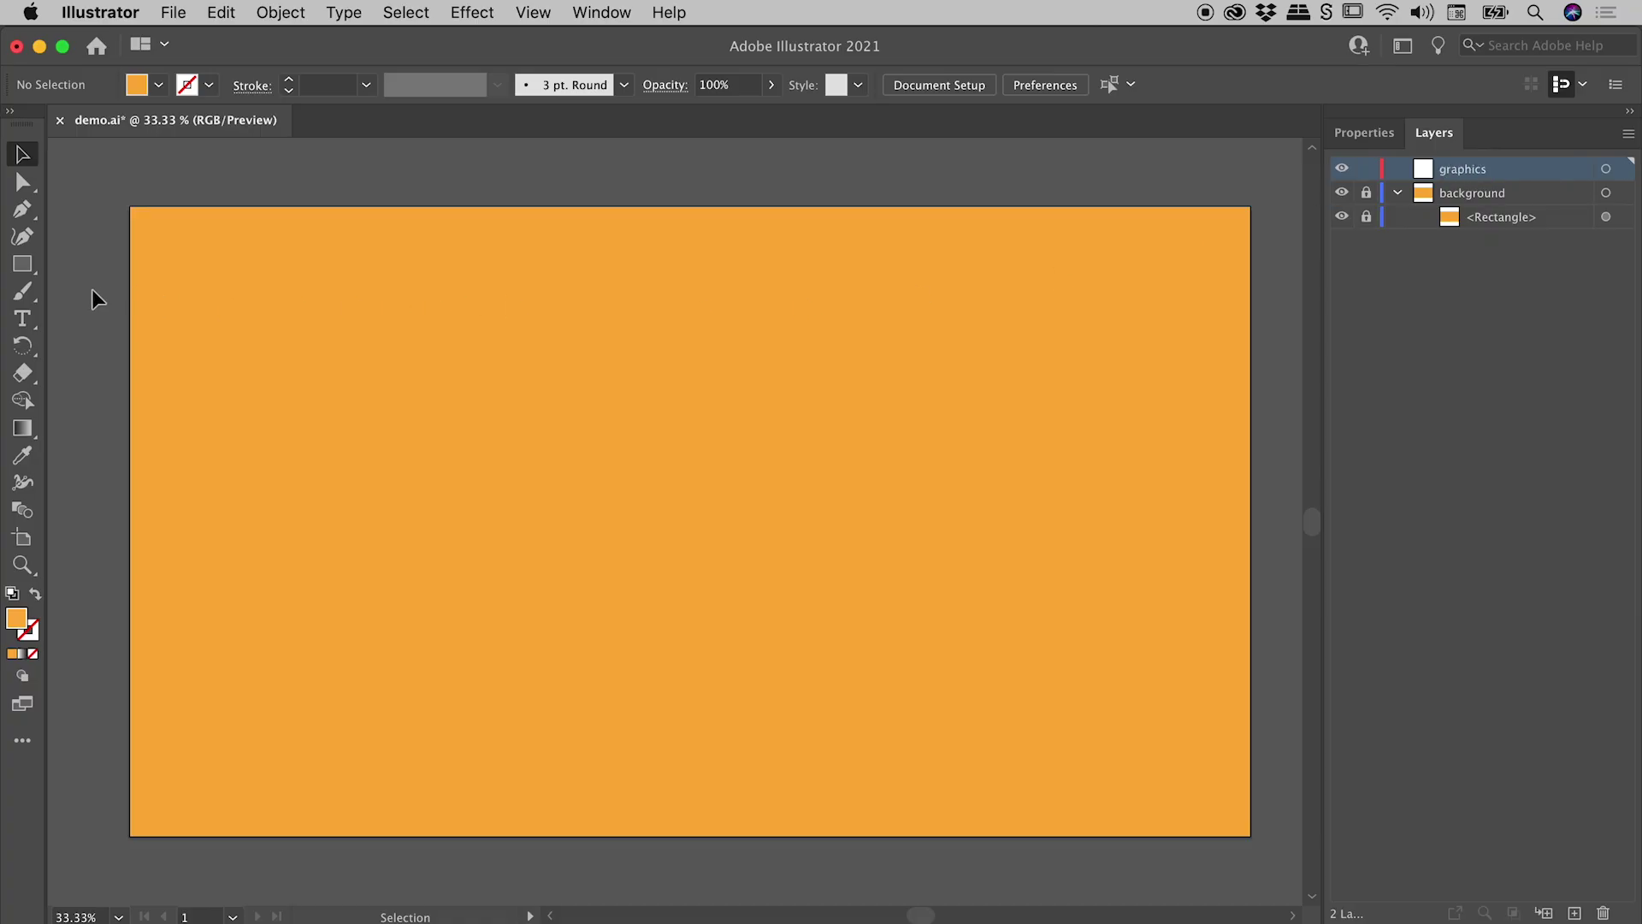
{"action": "left_click", "coordinate": [22, 263]}
- Draw three white circles of different sizes with the Ellipse tool, then expand the graphics layer
{"action": "left_click", "coordinate": [119, 289]}
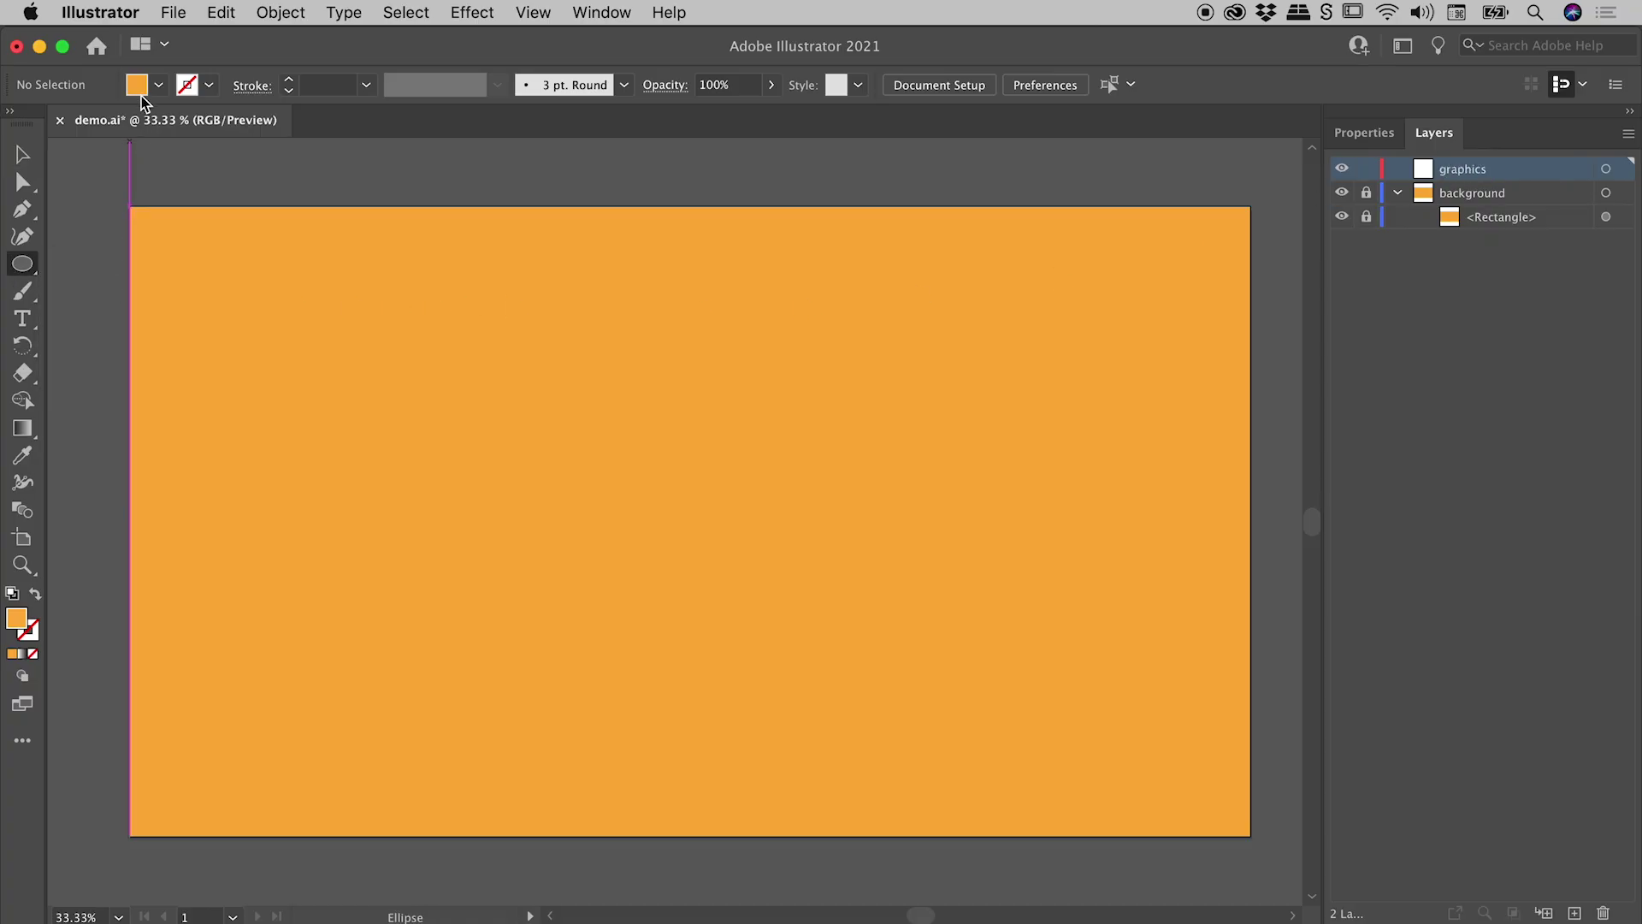
{"action": "left_click", "coordinate": [136, 84]}
{"action": "left_click", "coordinate": [47, 123]}
{"action": "left_click_drag", "start_coordinate": [198, 250], "coordinate": [473, 518]}
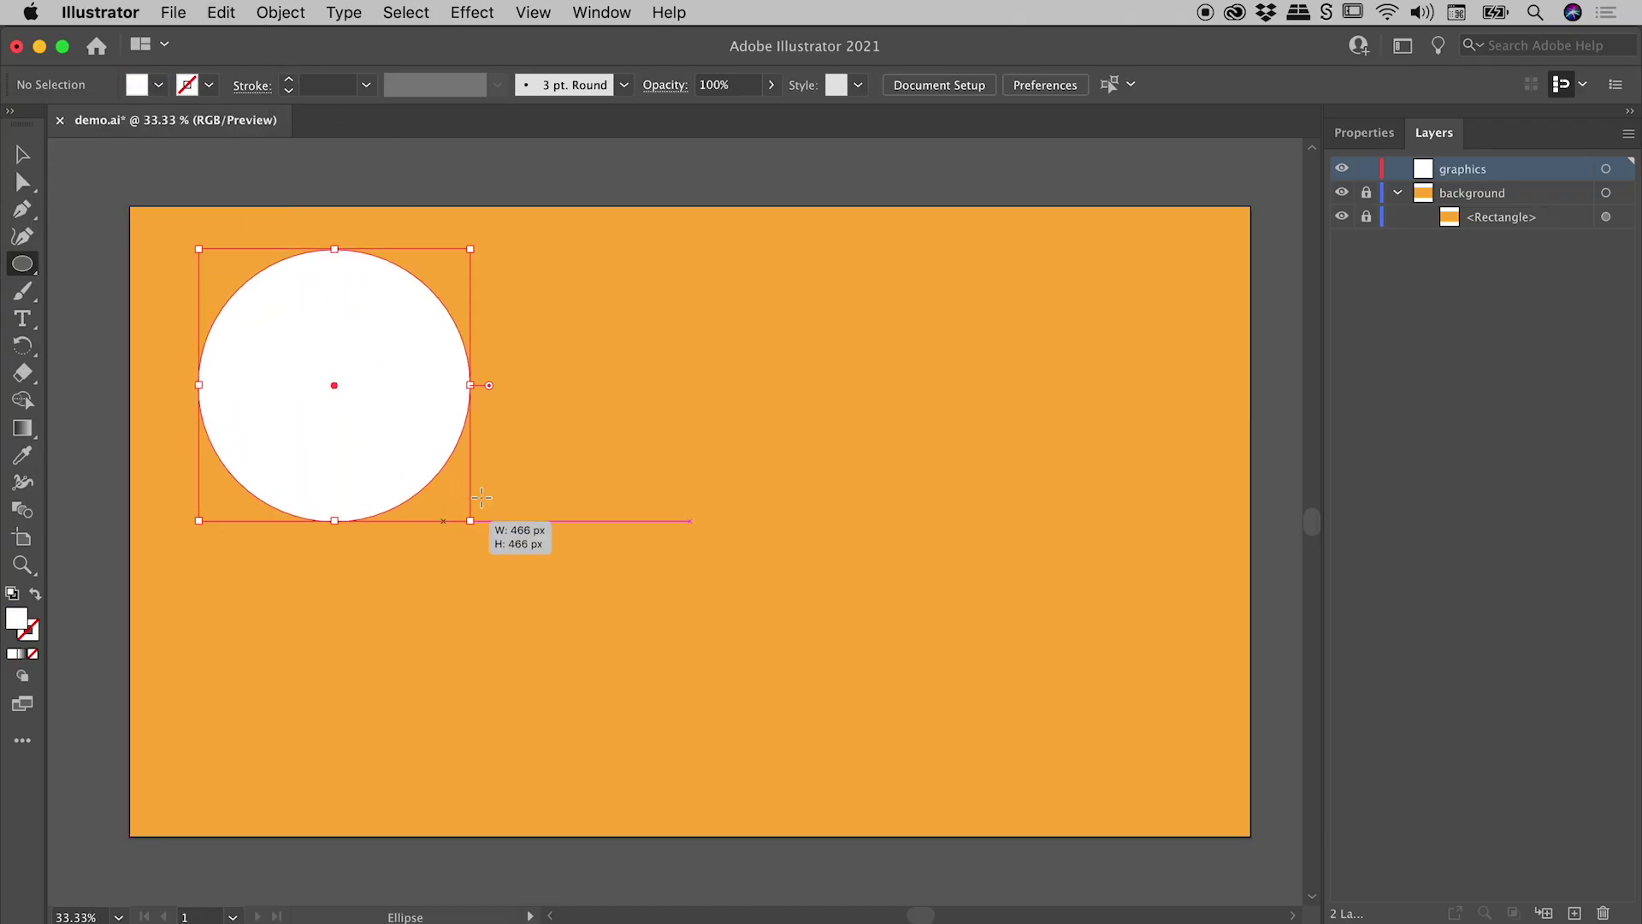
{"action": "left_click_drag", "start_coordinate": [728, 249], "coordinate": [1231, 751]}
{"action": "mouse_move", "coordinate": [435, 522]}
{"action": "left_mouse_down"}
{"action": "mouse_move", "coordinate": [540, 660]}
{"action": "mouse_move", "coordinate": [674, 759]}
{"action": "left_mouse_up"}
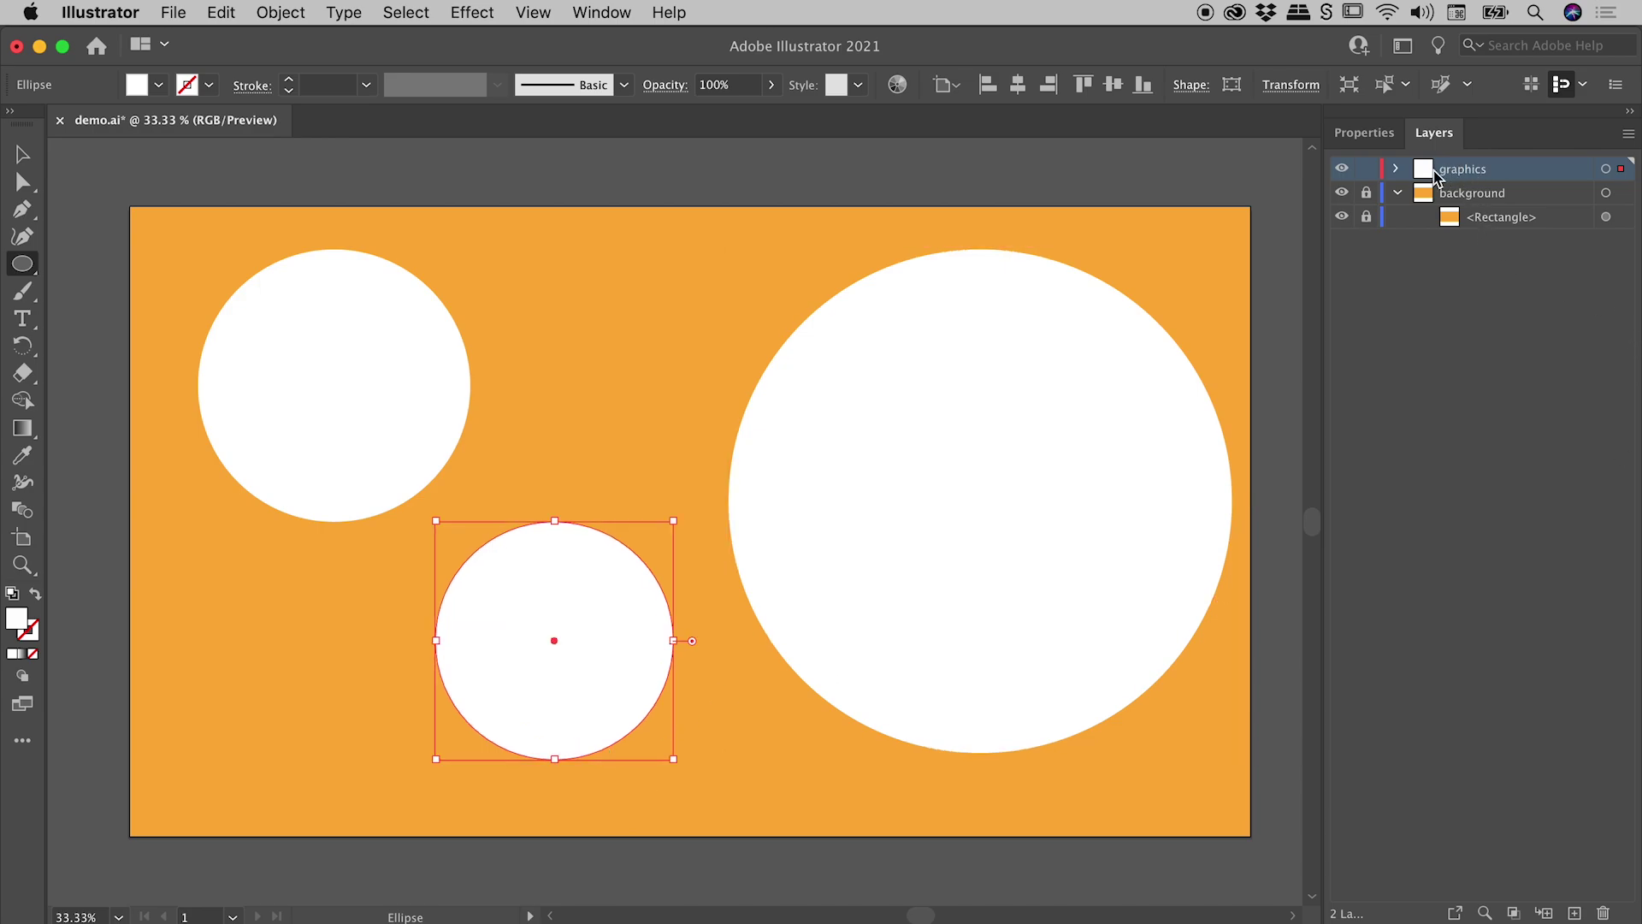
{"action": "left_click", "coordinate": [1397, 169]}
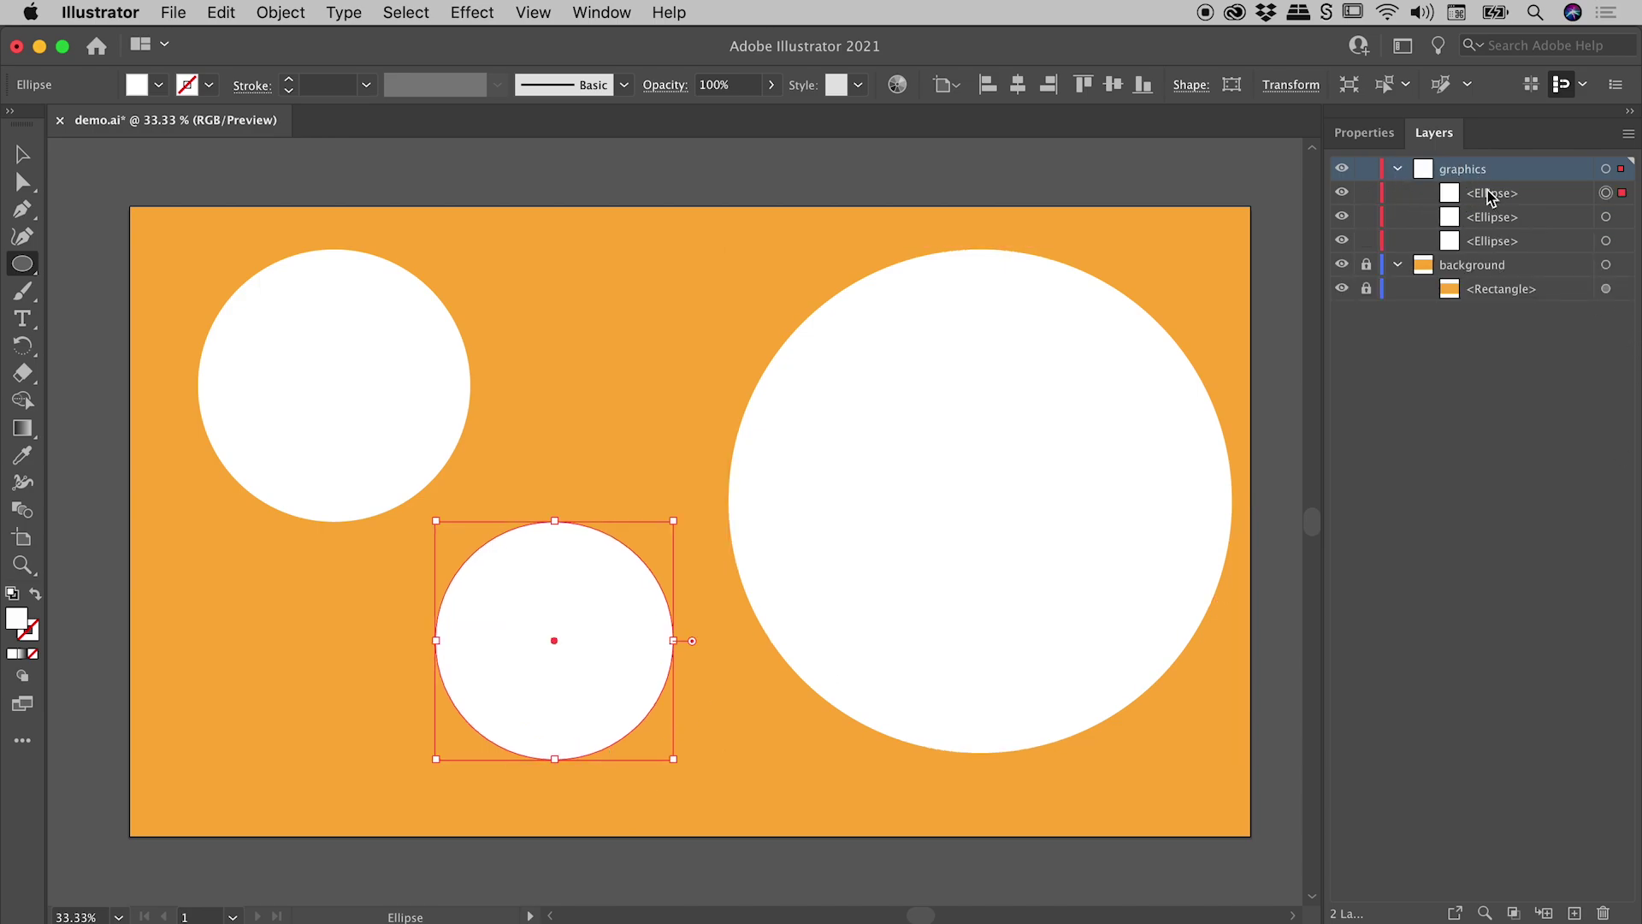